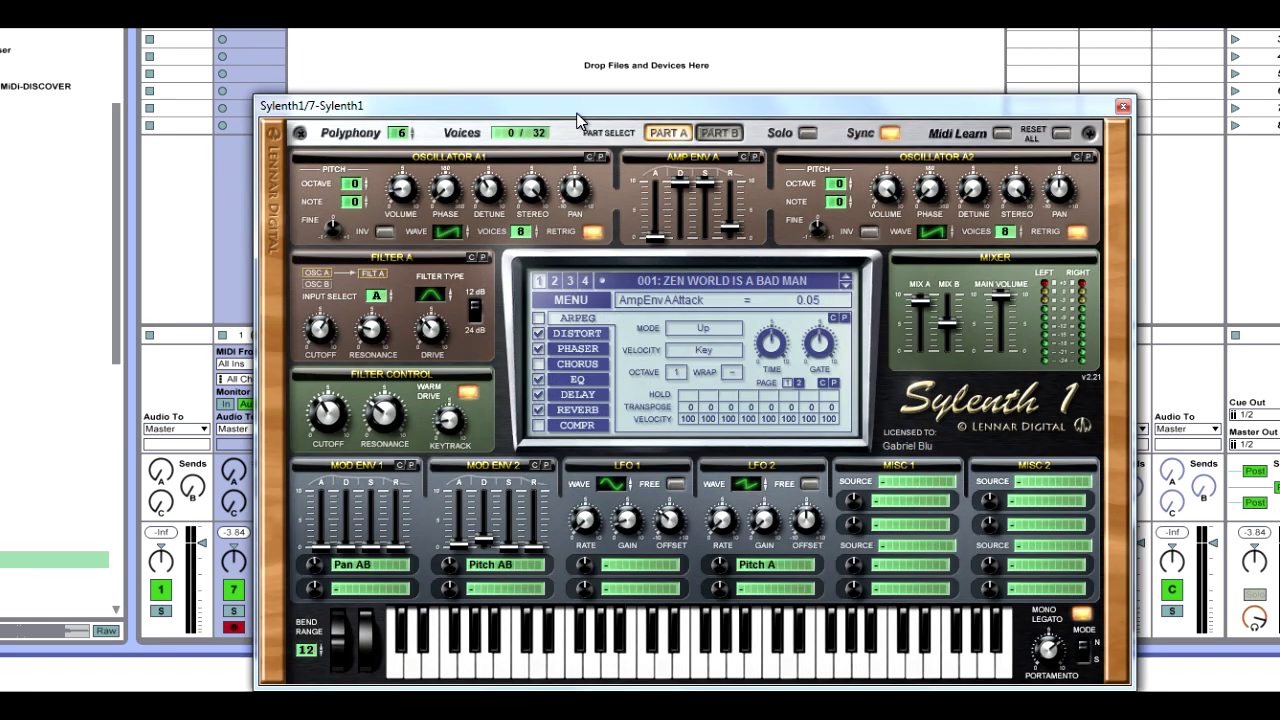
Compare Part A and Part B with polyphony at 4 and Osc A1 detune at 3.90, repositioning the plugin window.
drag(576, 112, 579, 113)
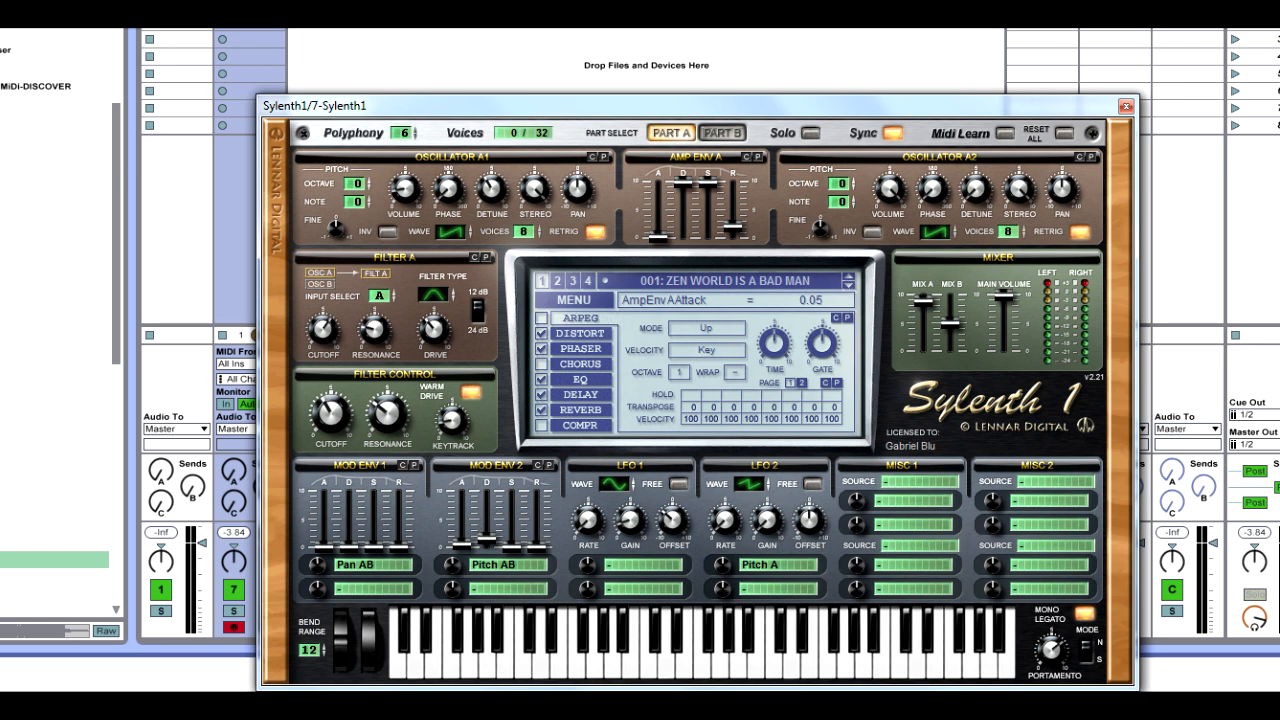
click(728, 133)
click(672, 133)
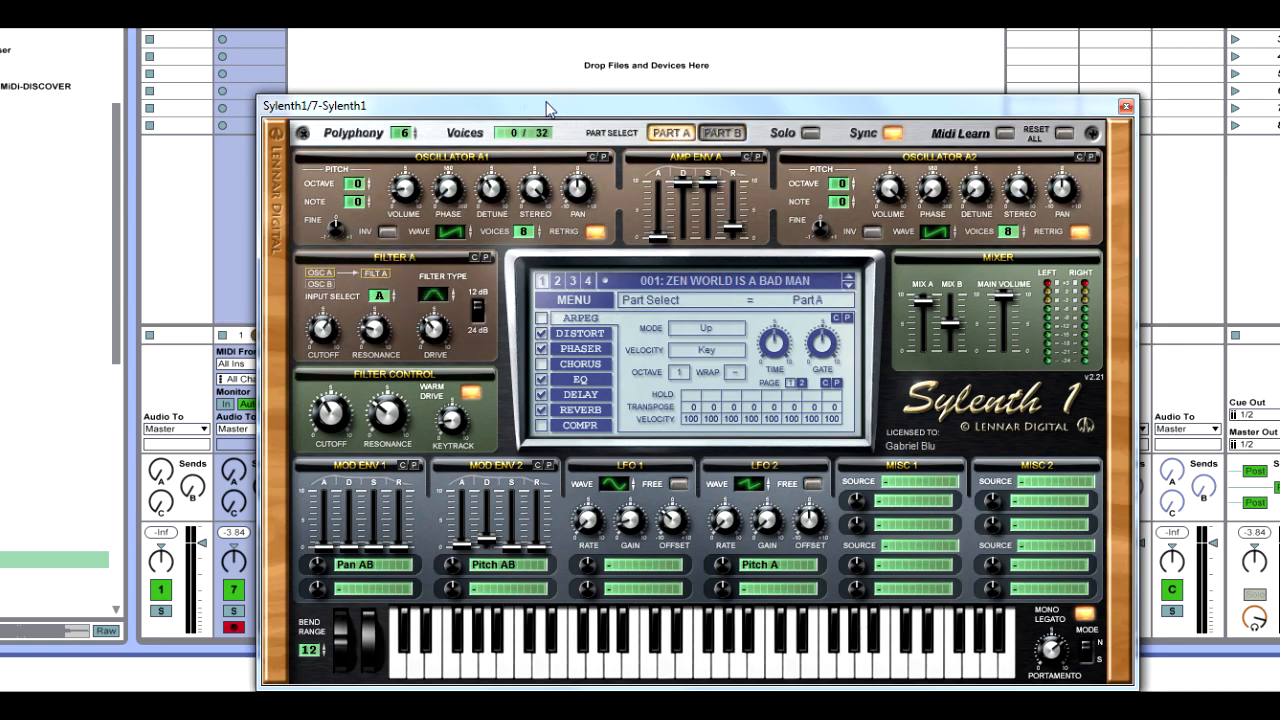
drag(548, 108, 460, 136)
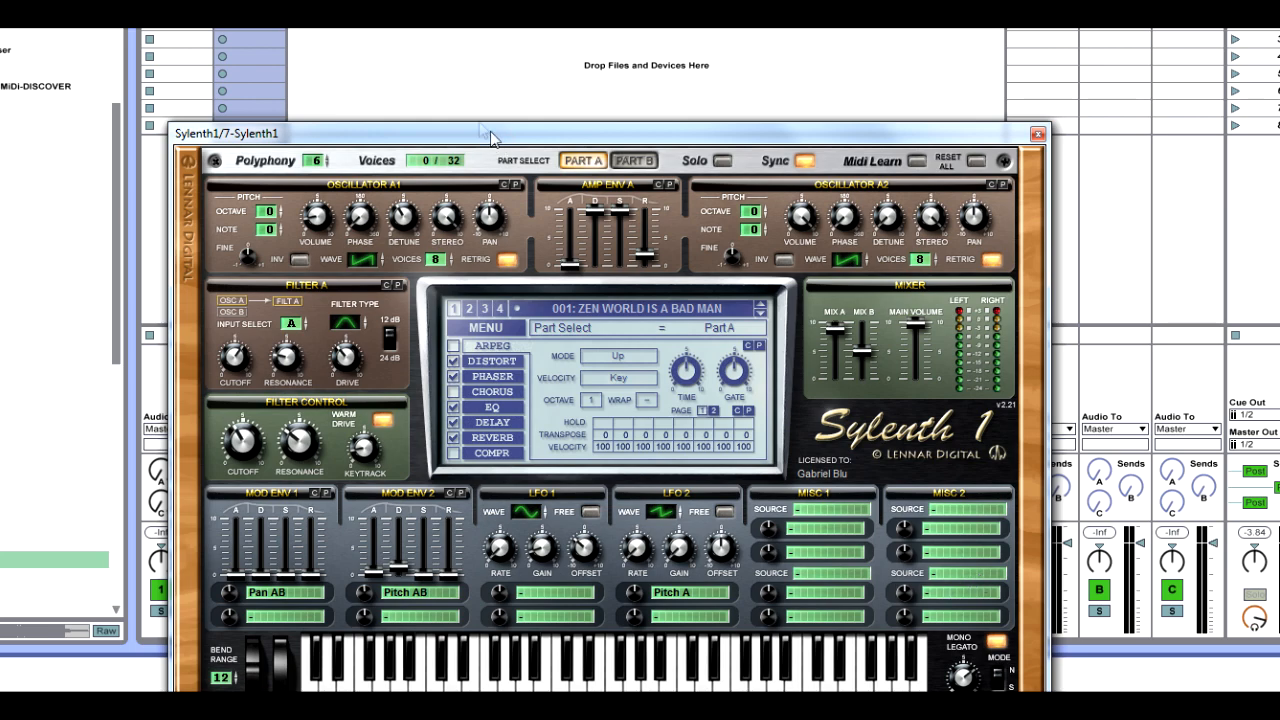
drag(491, 134, 441, 97)
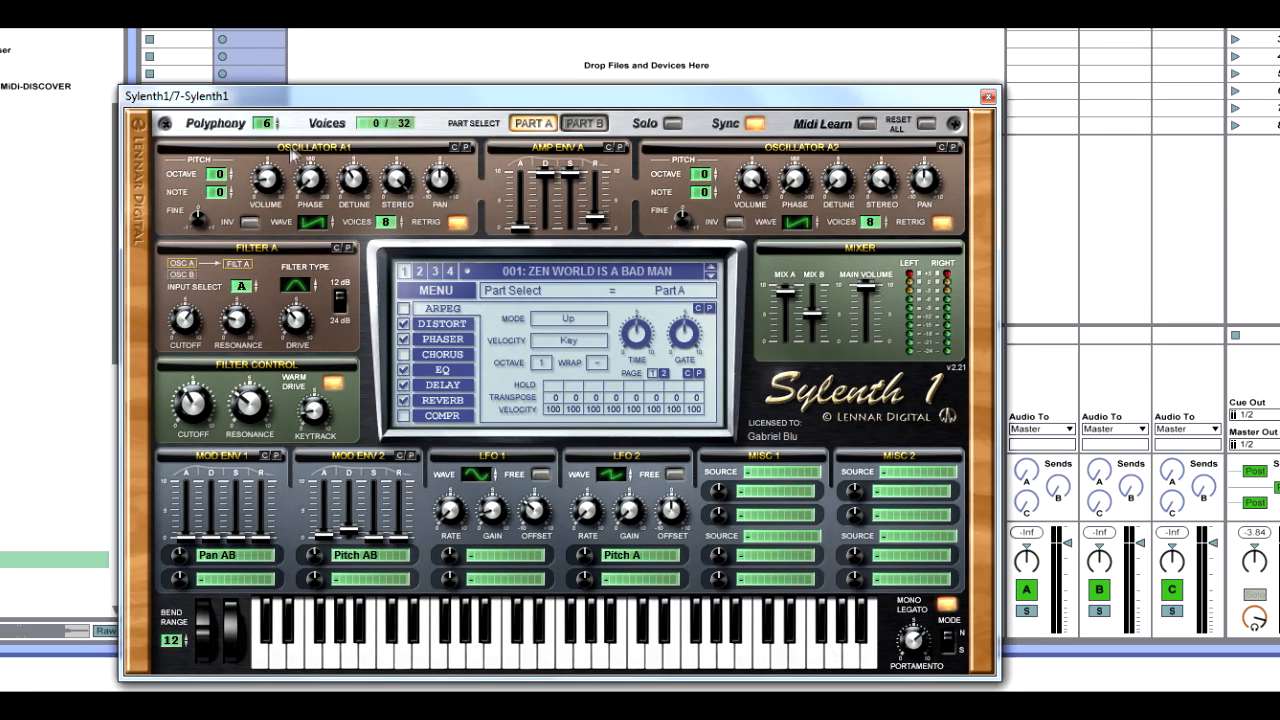
mouse_move(266, 94)
mouse_down()
mouse_move(496, 131)
mouse_move(499, 165)
mouse_up()
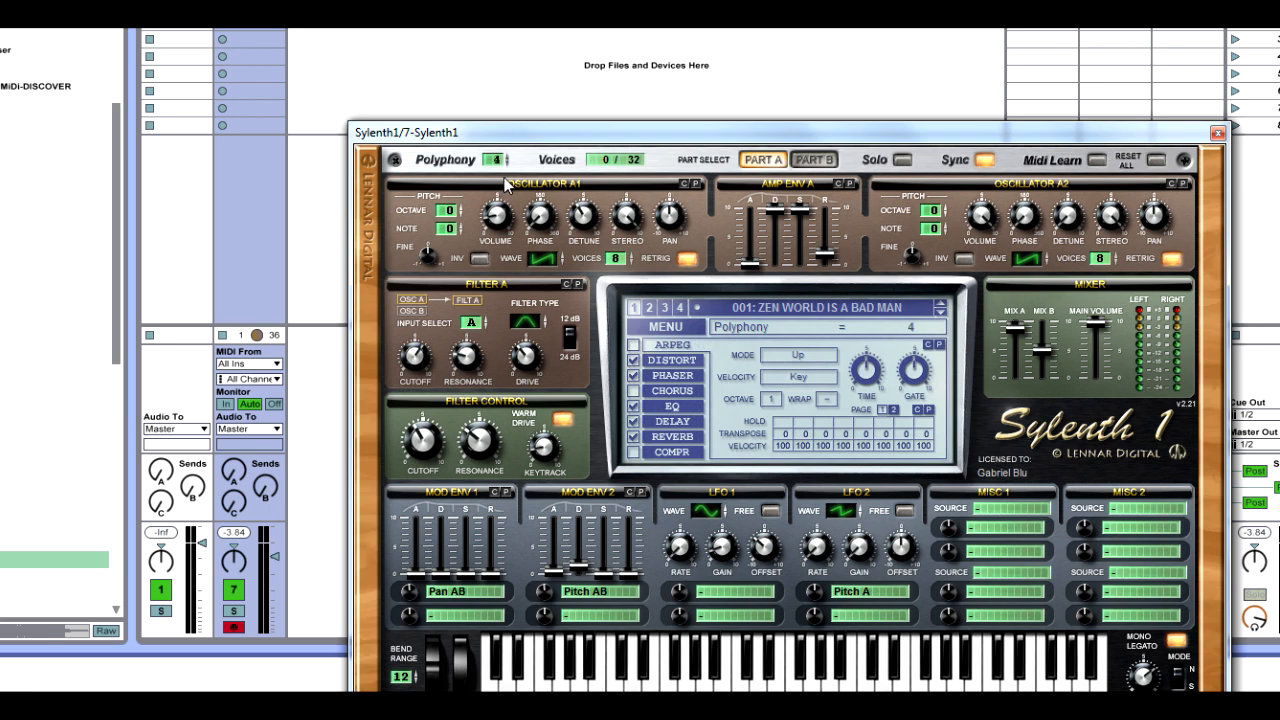
drag(571, 134, 357, 102)
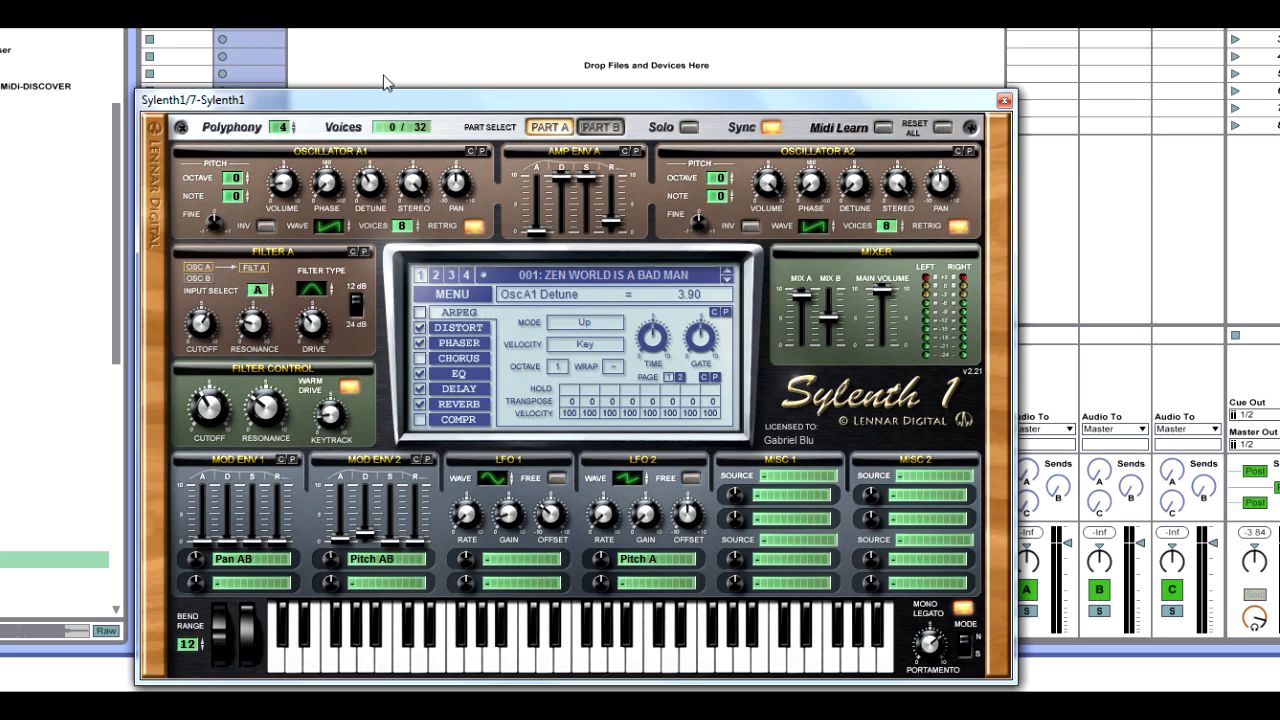
drag(360, 103, 313, 92)
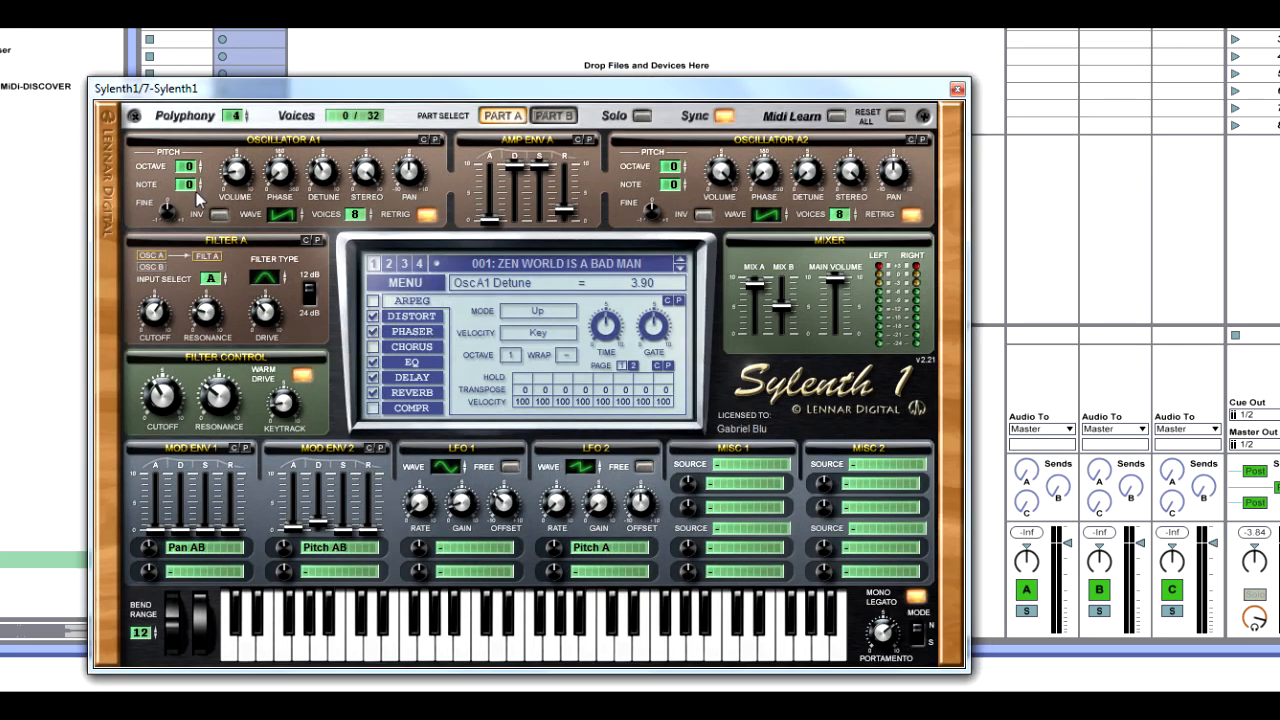
Review Amp Env A decay, then raise Oscillator A2 volume to the full 10.00 and check its detune.
click(516, 172)
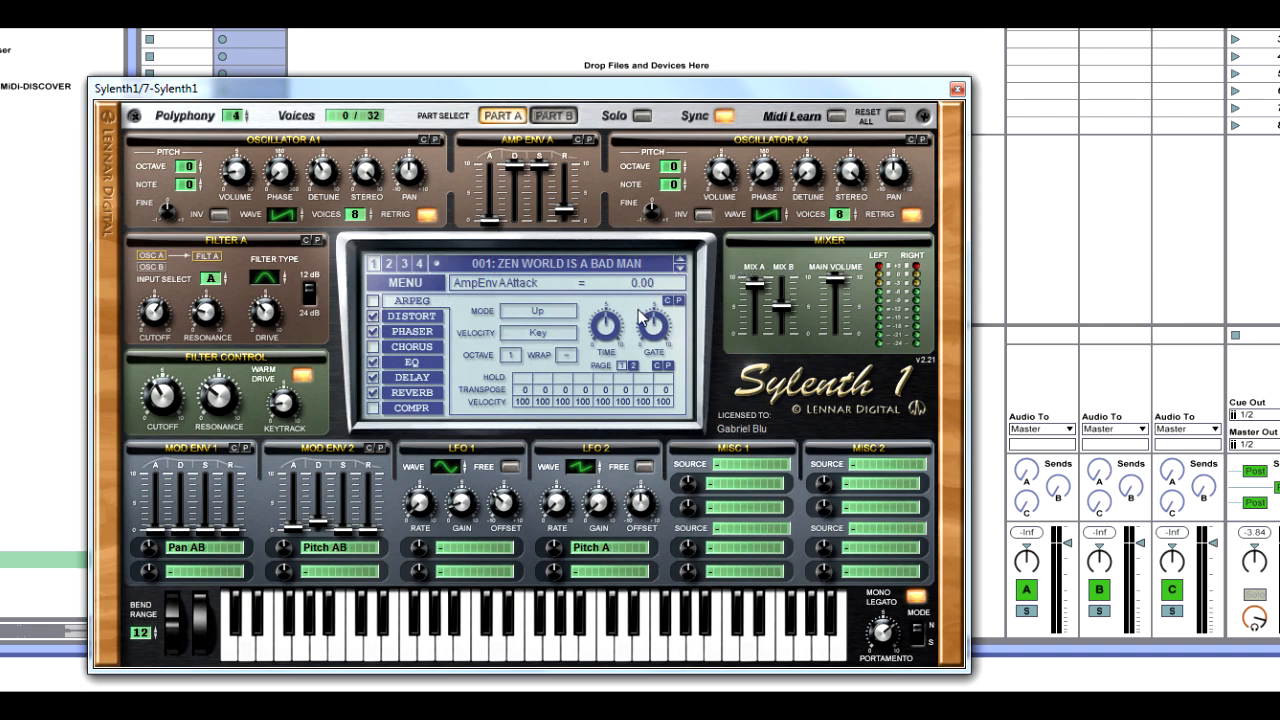
drag(590, 92, 502, 150)
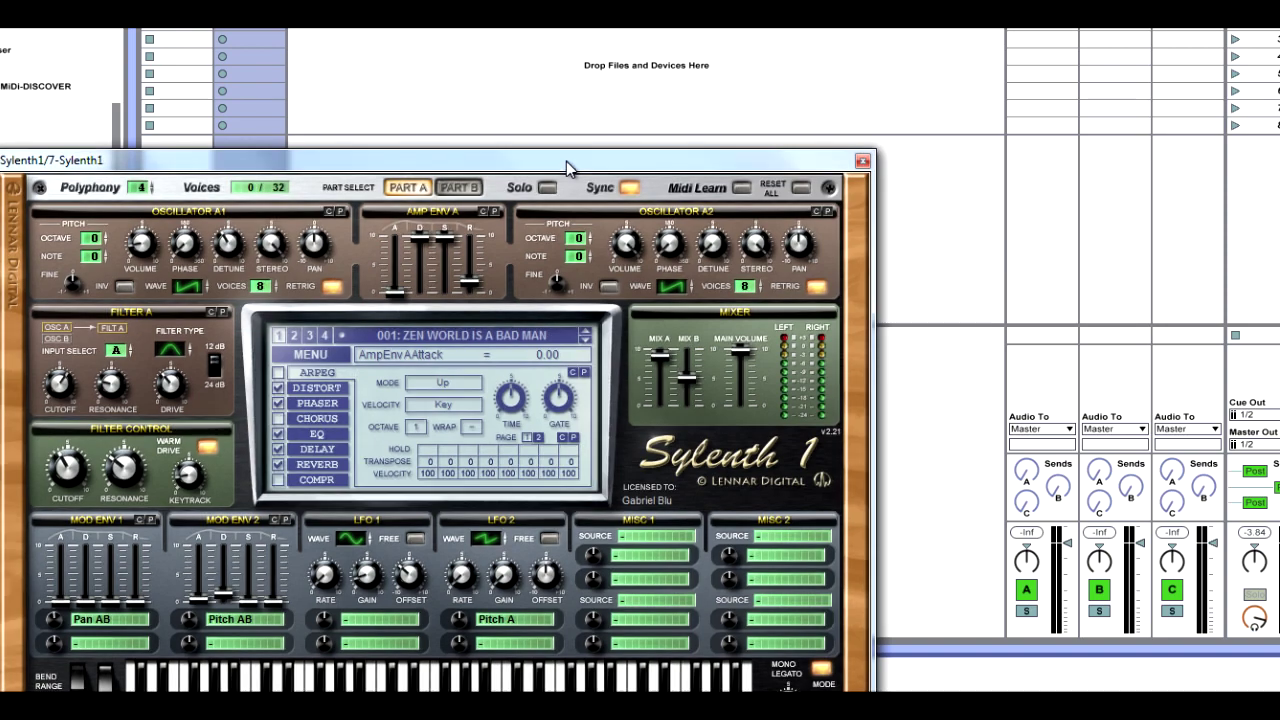
drag(582, 182, 545, 90)
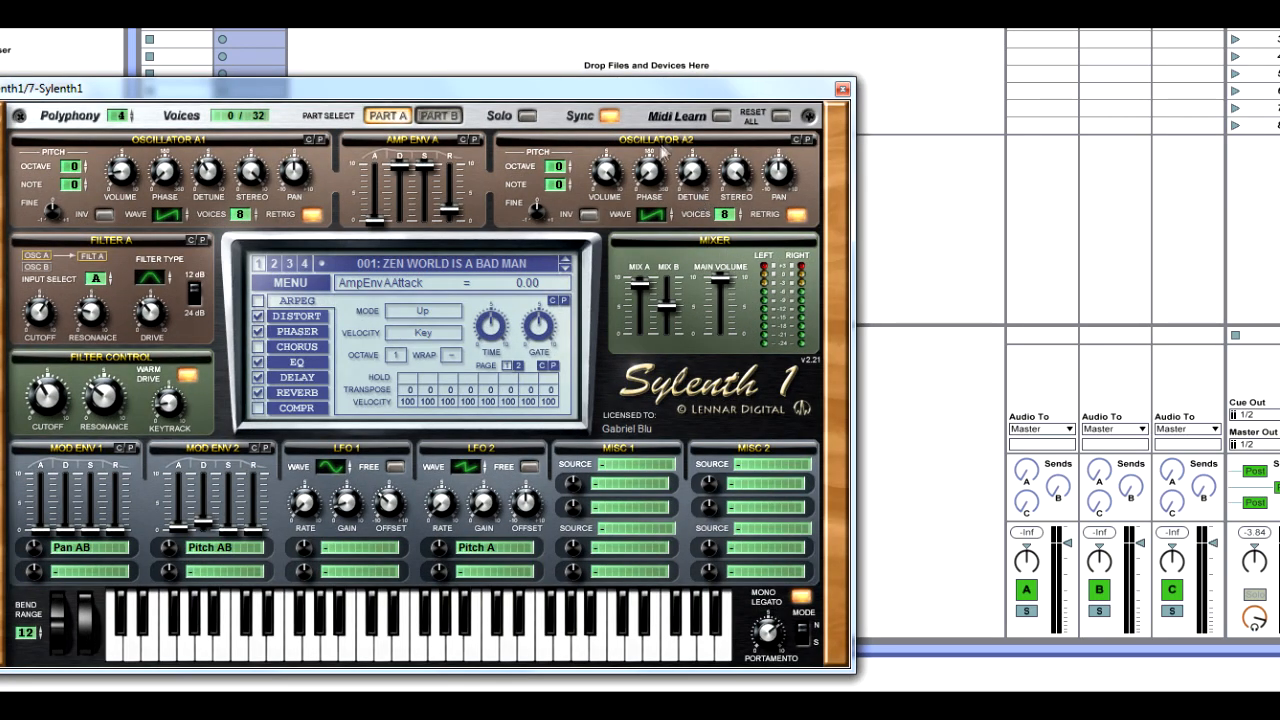
click(622, 156)
drag(624, 152, 665, 160)
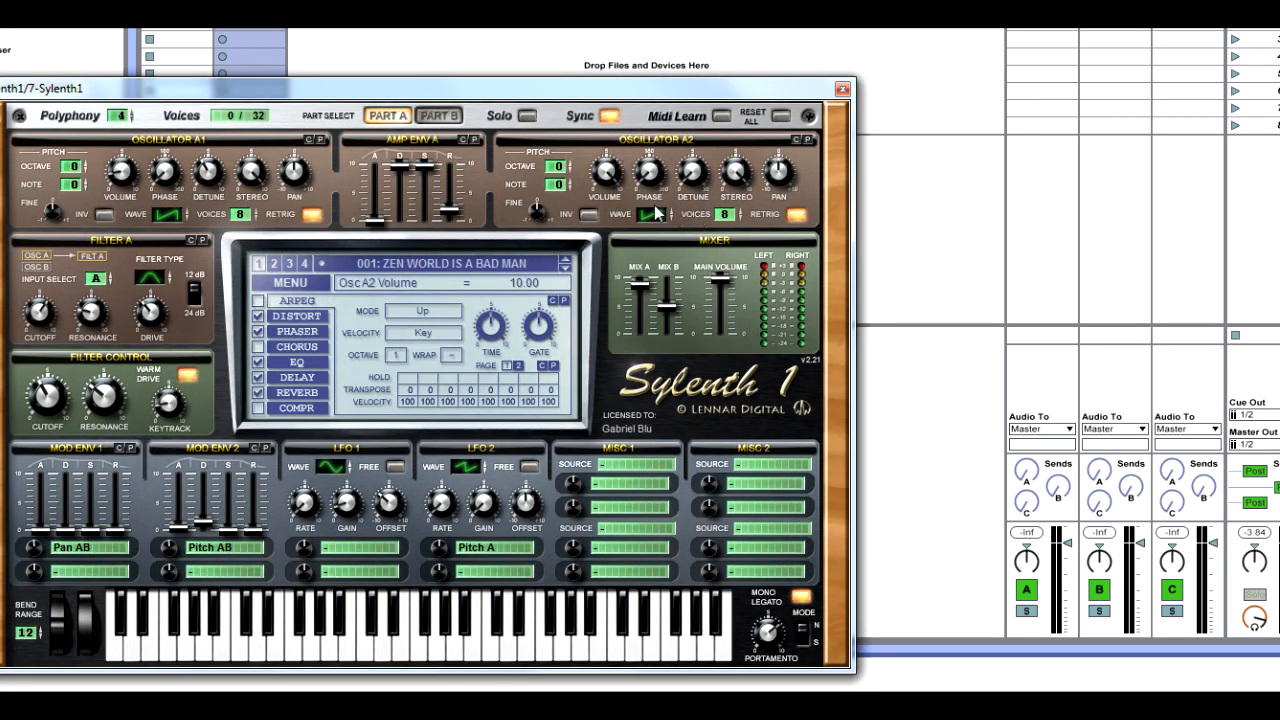
click(688, 176)
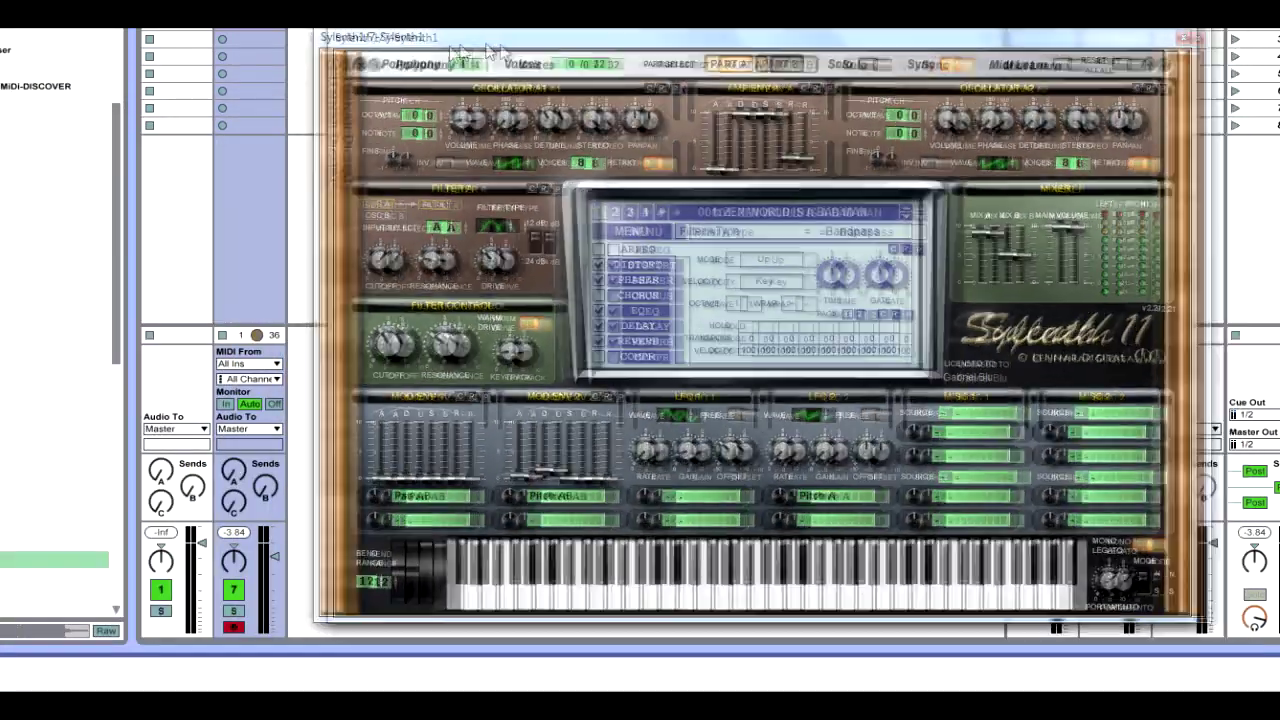
mouse_move(490, 50)
mouse_down()
mouse_move(465, 80)
mouse_move(430, 43)
mouse_move(474, 157)
mouse_up()
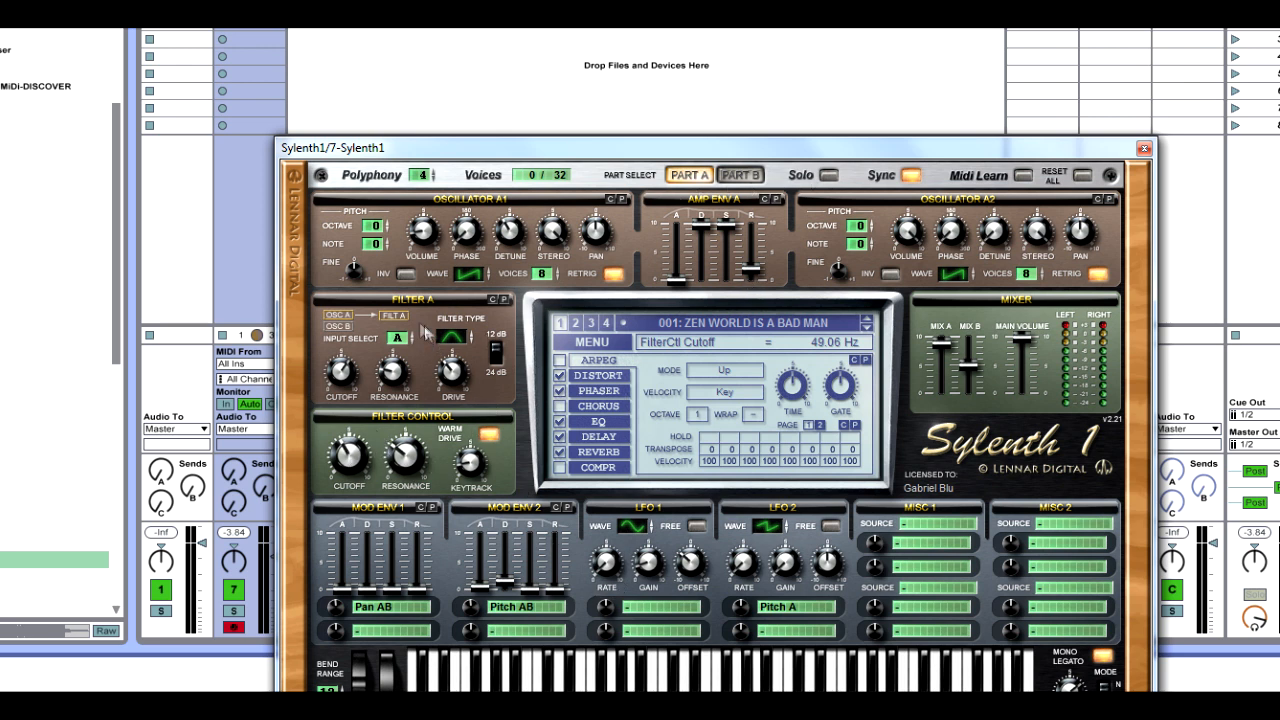
Flip between Part A and Part B to compare their oscillator settings.
click(726, 178)
click(740, 176)
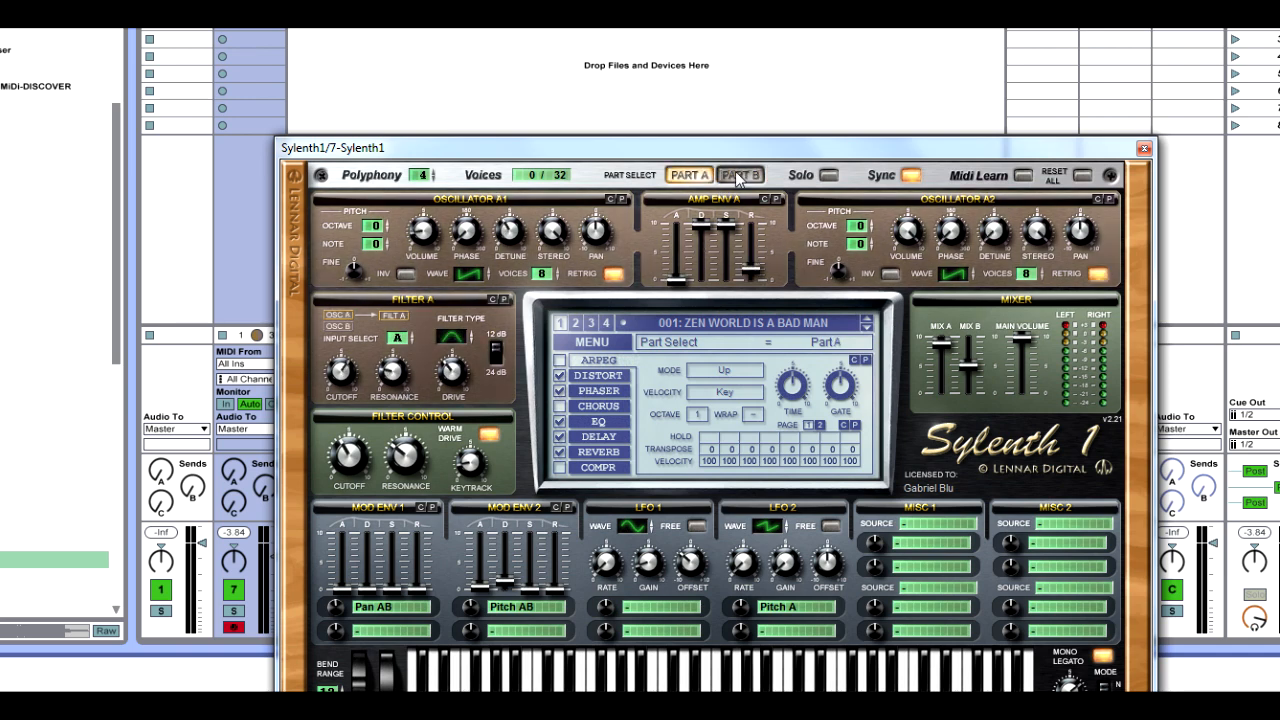
click(688, 176)
drag(466, 150, 397, 112)
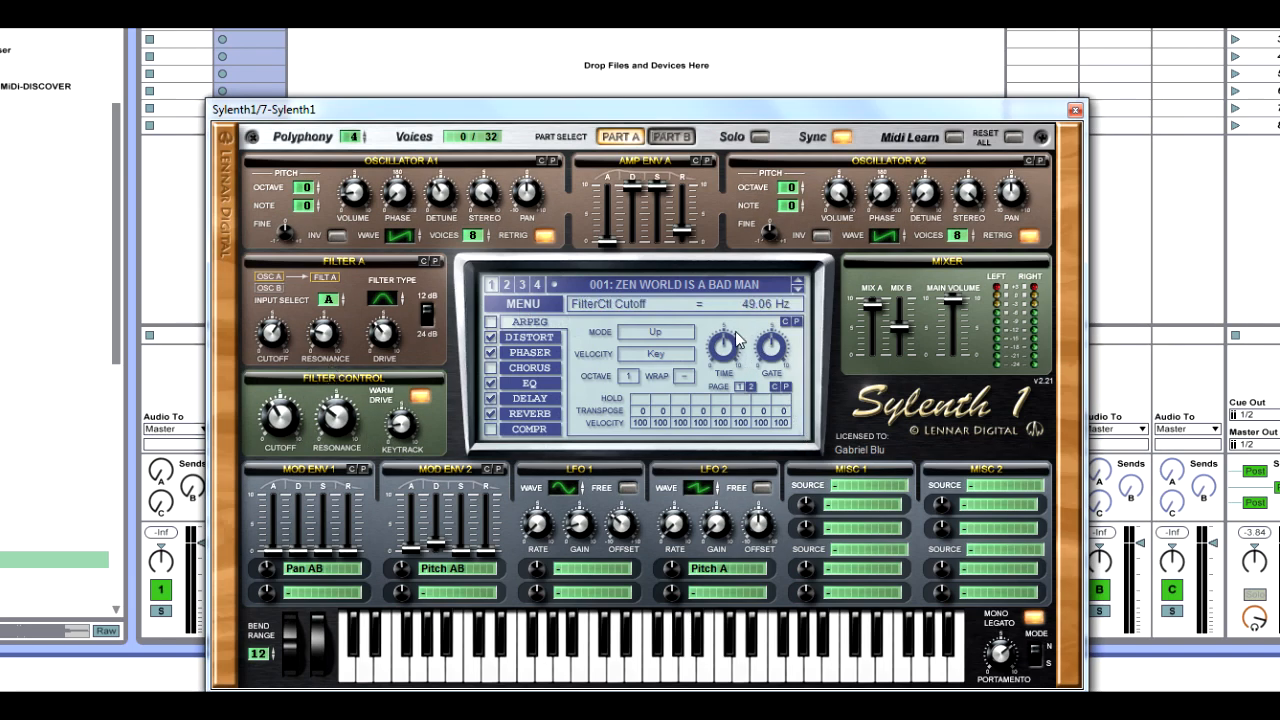
Check Filter A resonance, warm drive and keytrack, then clear Mod Env 1's Pan AB destination to None.
click(345, 425)
click(422, 398)
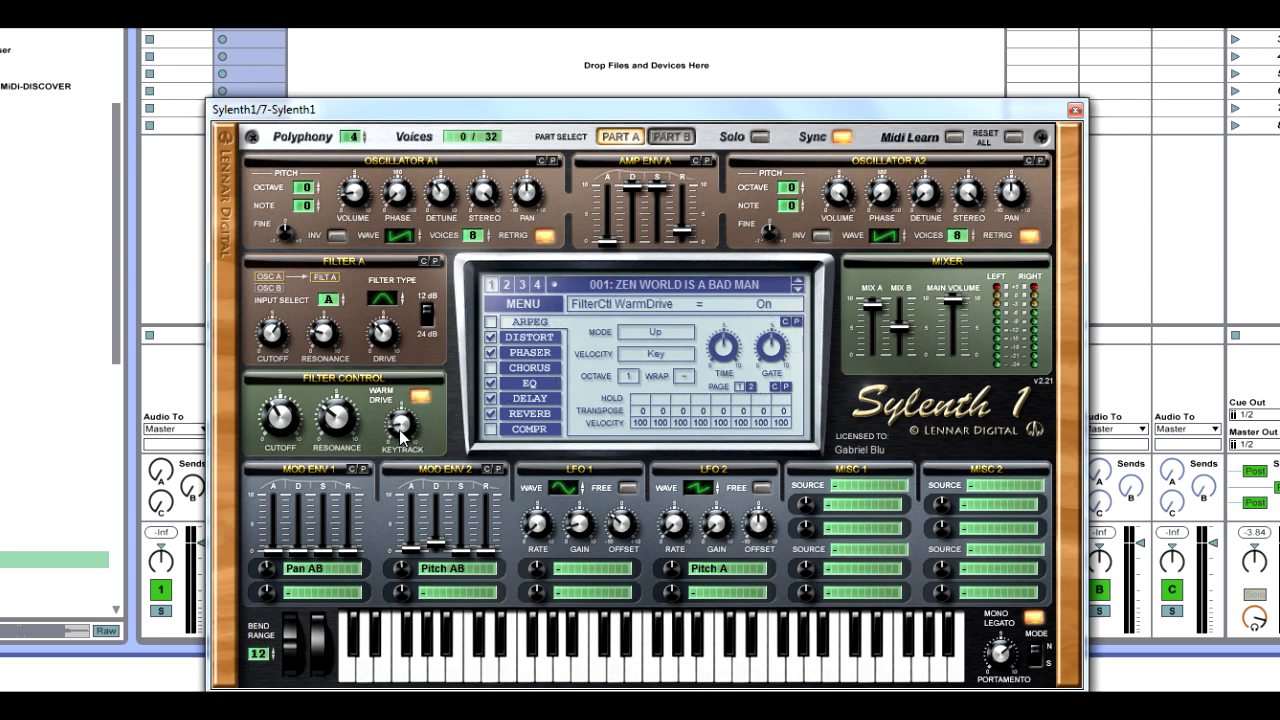
click(405, 425)
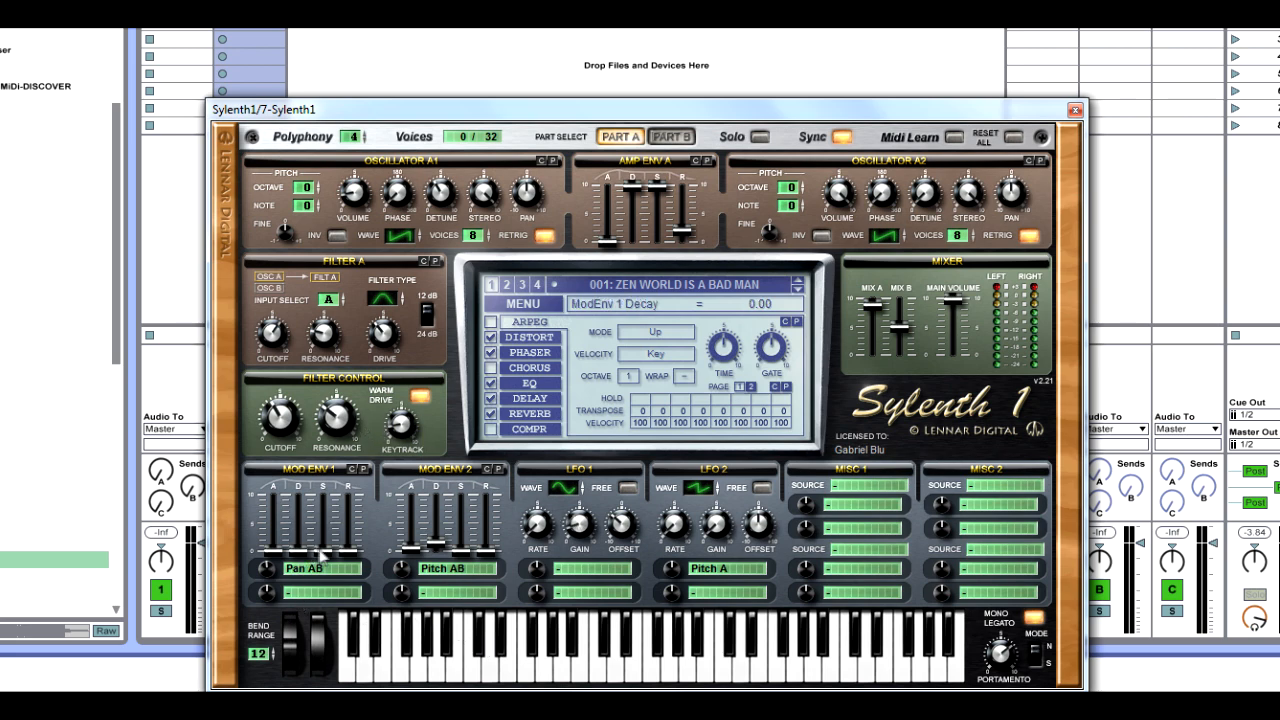
click(292, 570)
Switch to Part B, check Osc B1 voices and pull the Amp Env B decay slider down low.
click(680, 137)
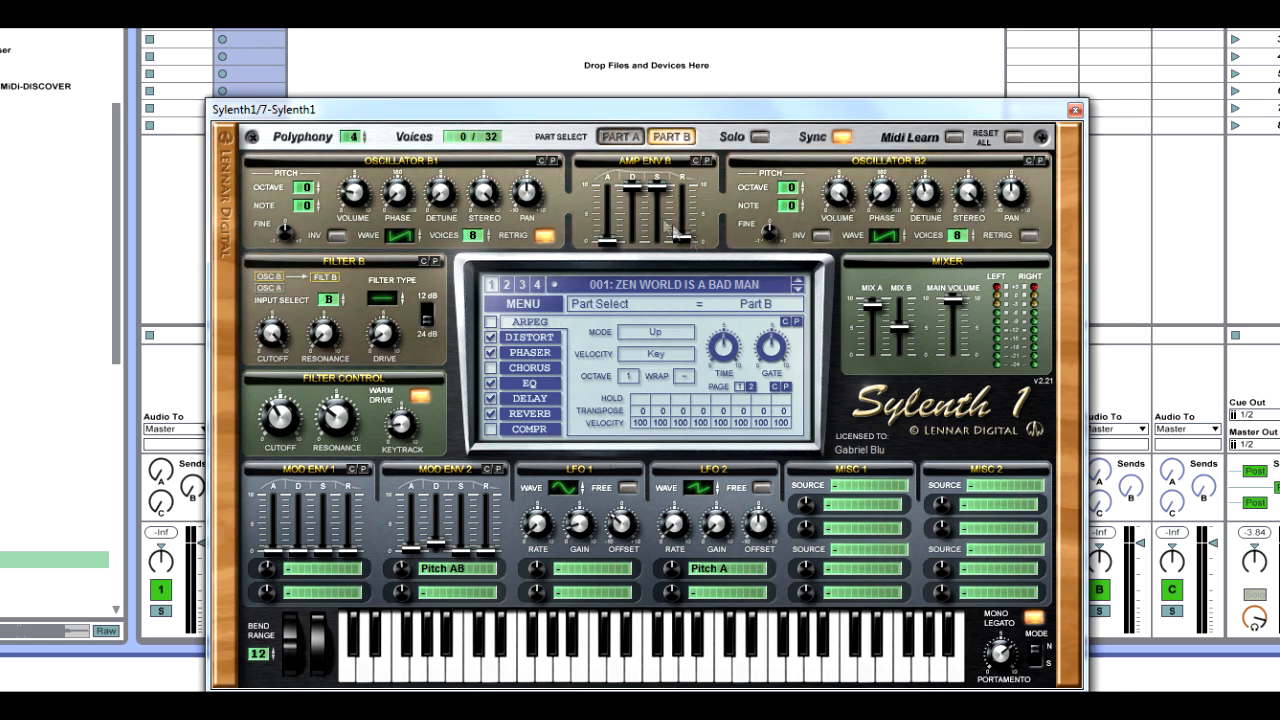
click(475, 238)
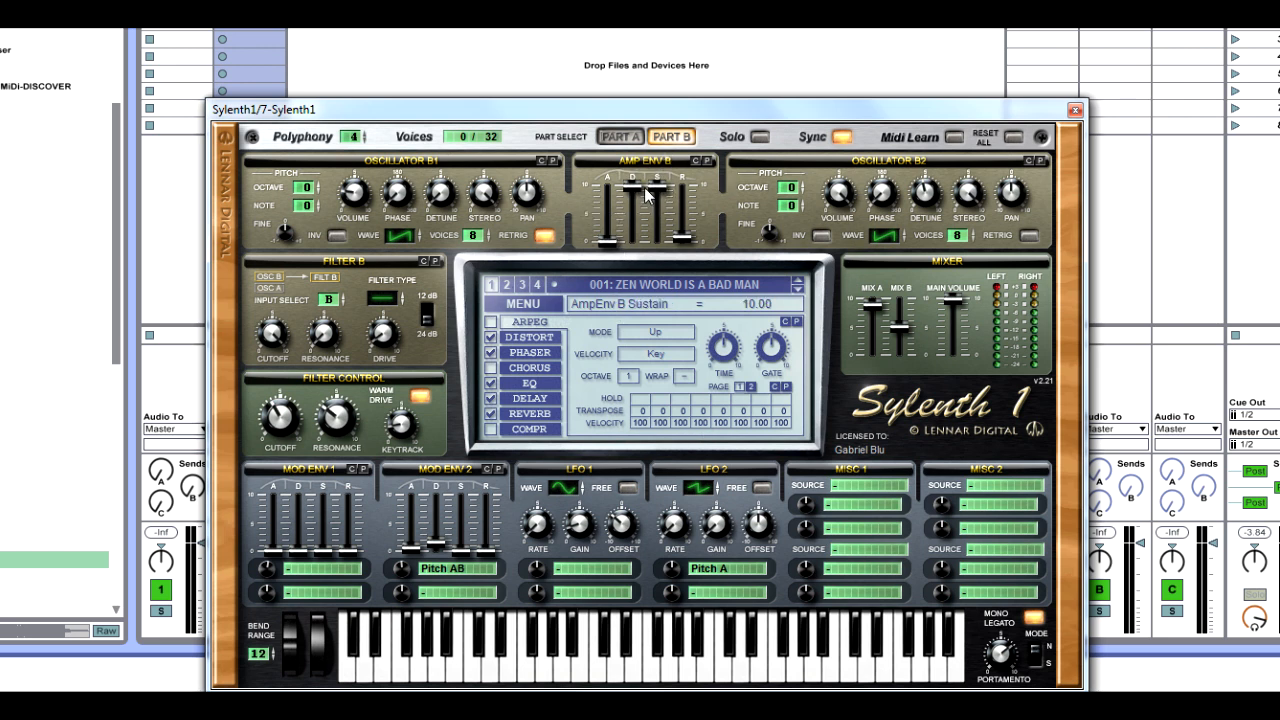
drag(633, 186, 633, 241)
click(622, 139)
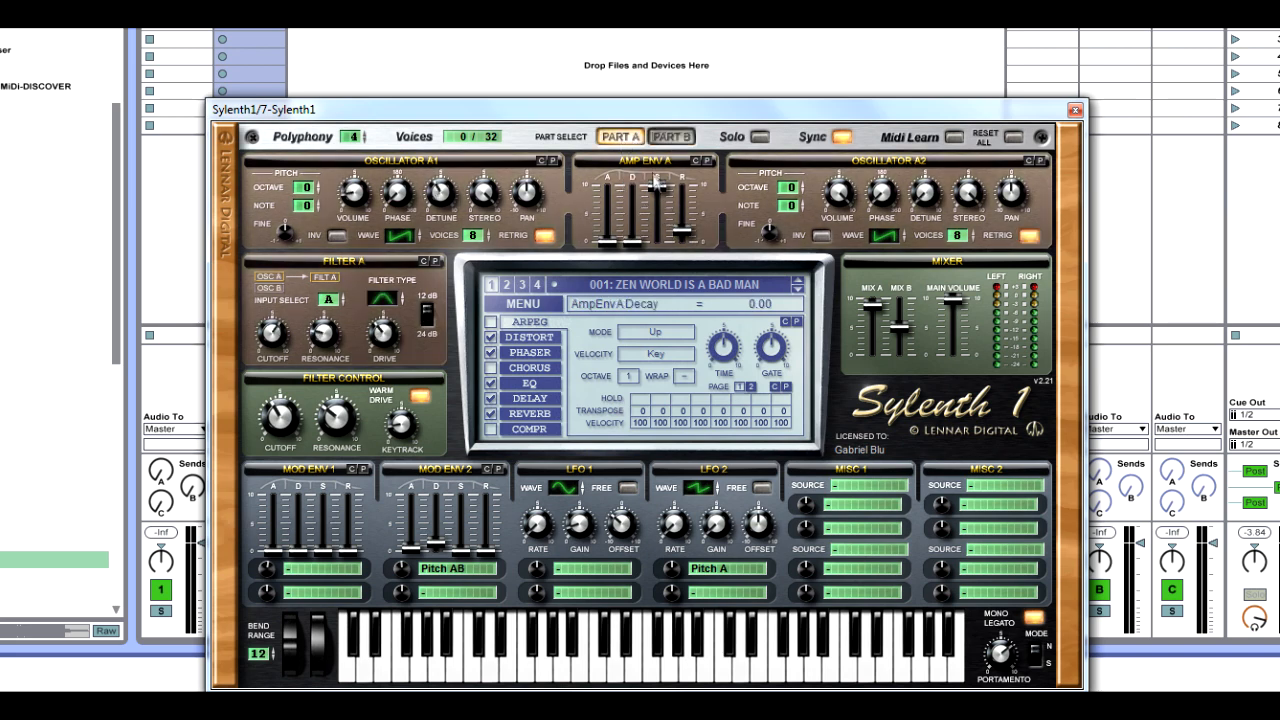
click(670, 137)
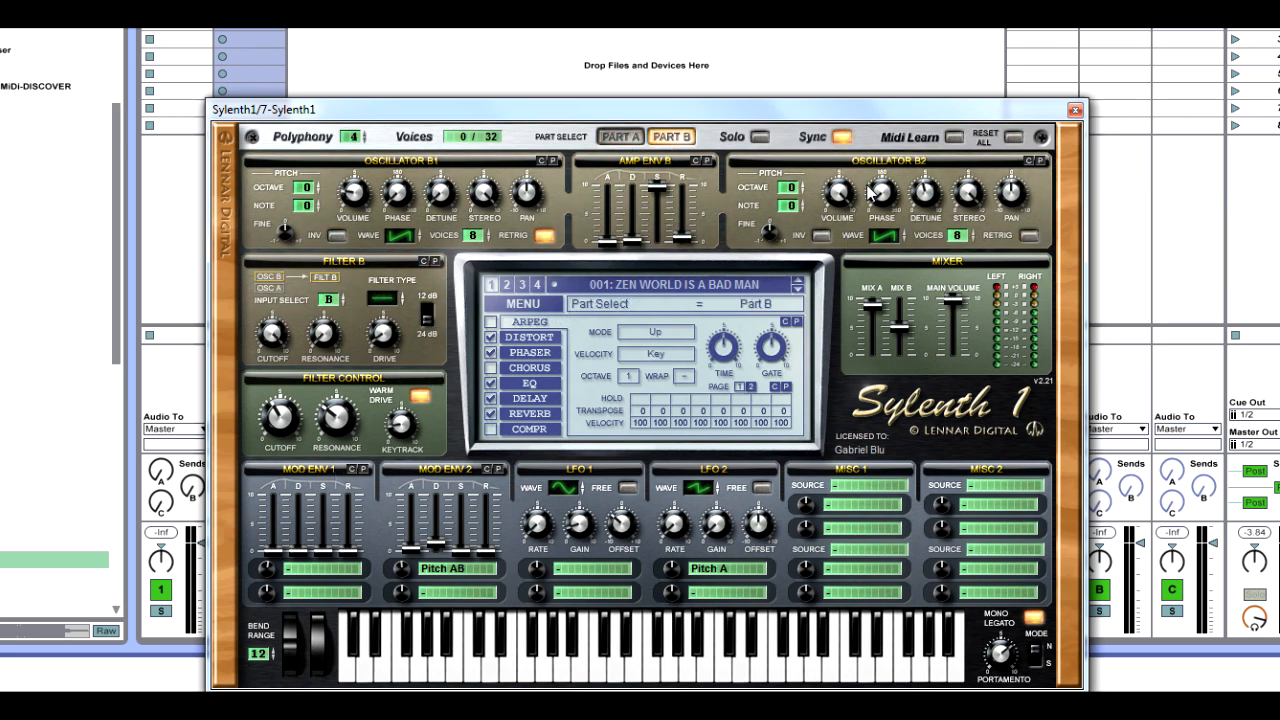
Bring Amp Env B decay to 0.00 and set Filter B cutoff to 435.43 Hz with resonance at 0.00.
drag(633, 241, 628, 284)
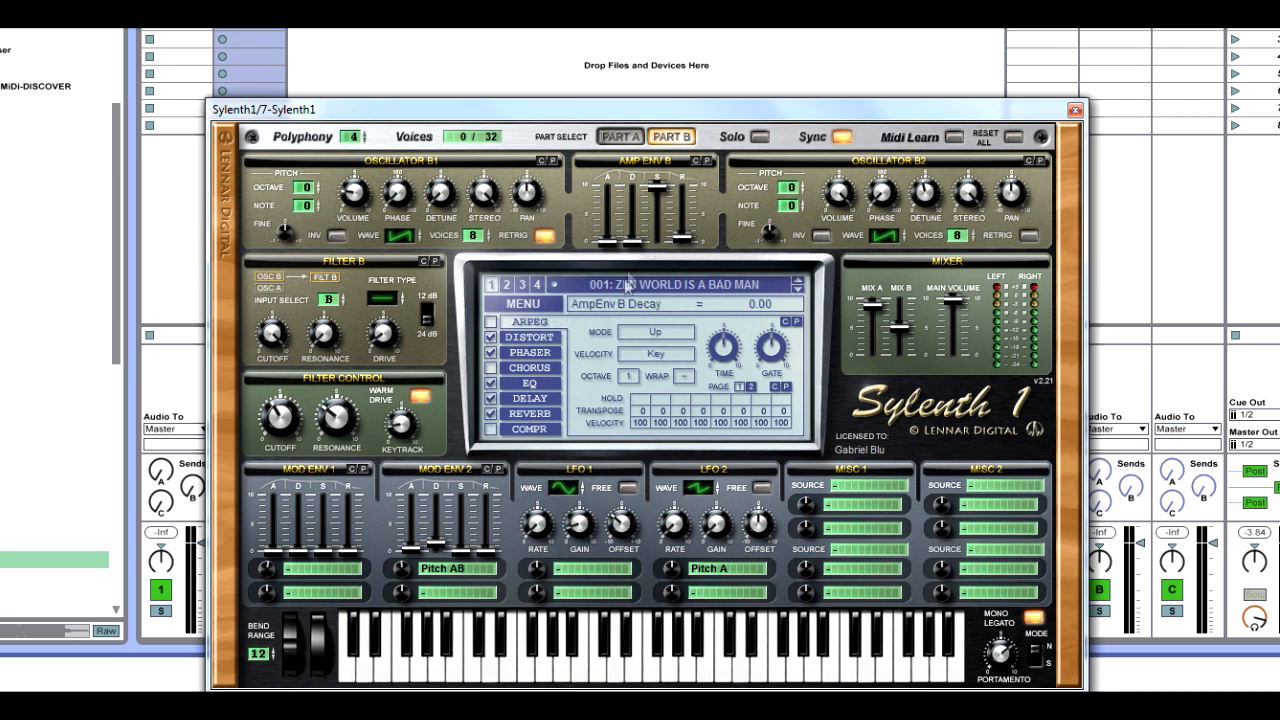
click(956, 238)
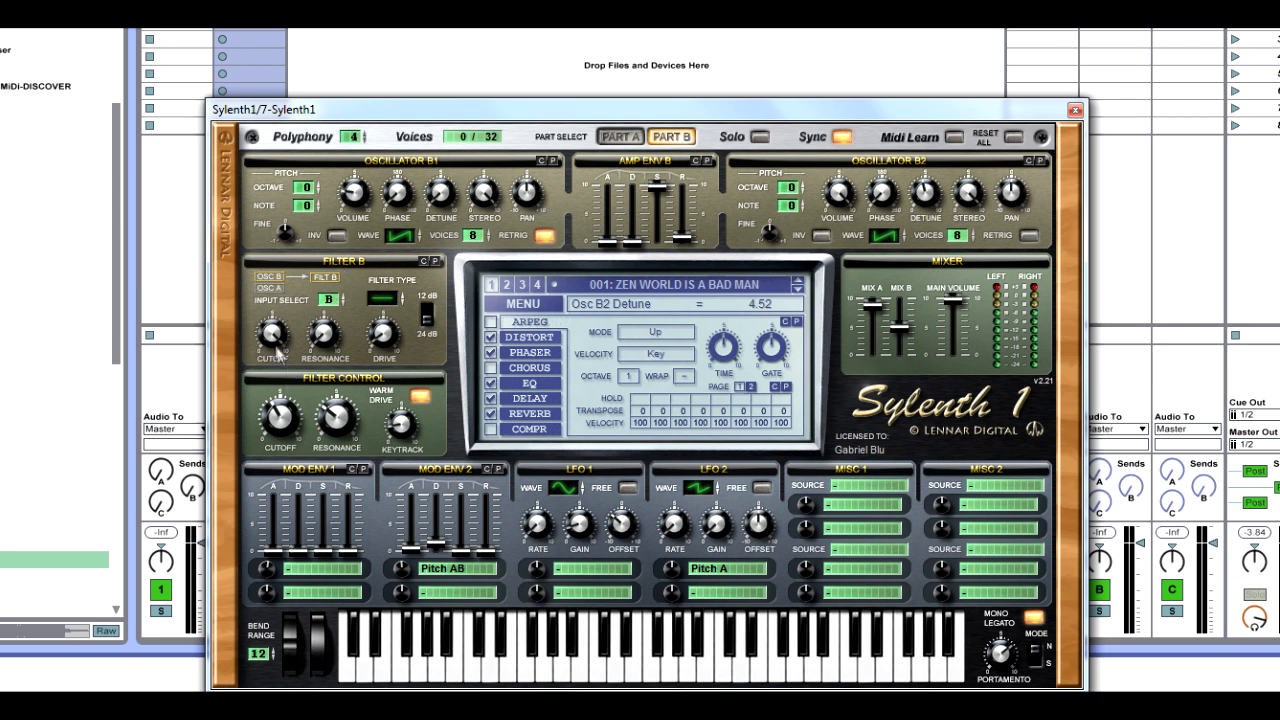
drag(283, 355, 277, 376)
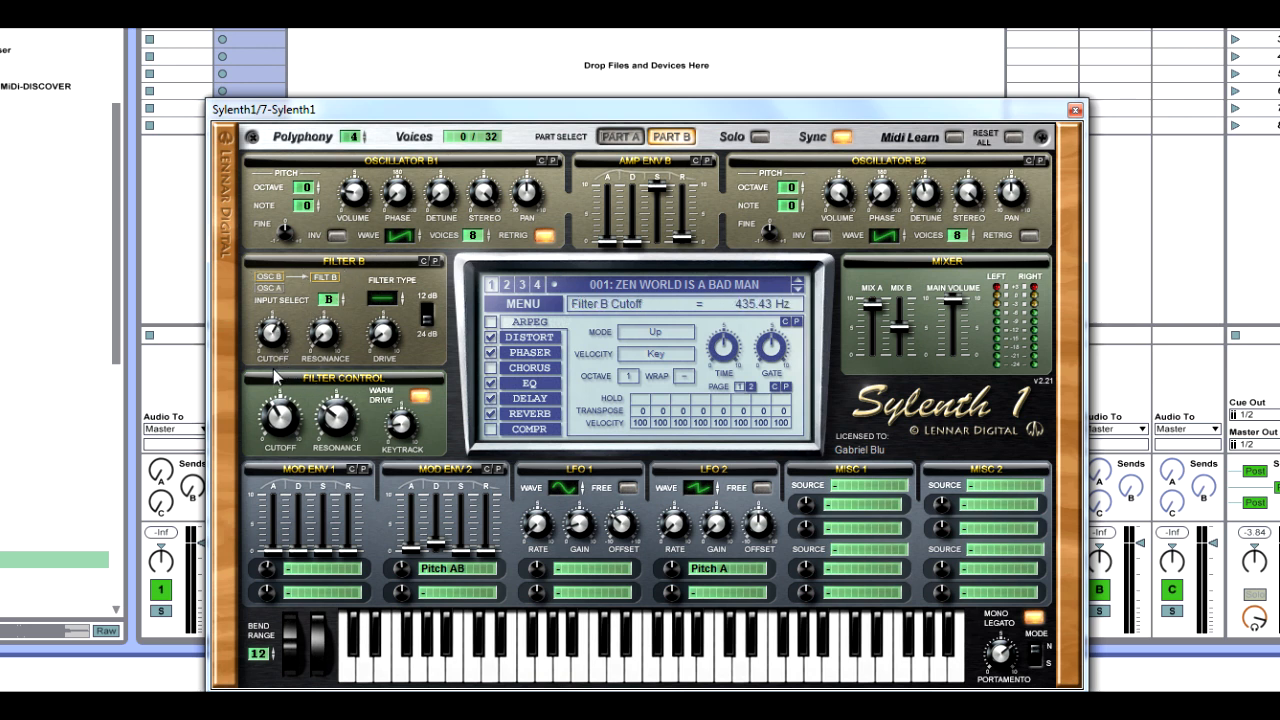
click(325, 330)
Route Mod Env 2 to Pitch AB with amount -0.29 and decay 1.49.
click(457, 568)
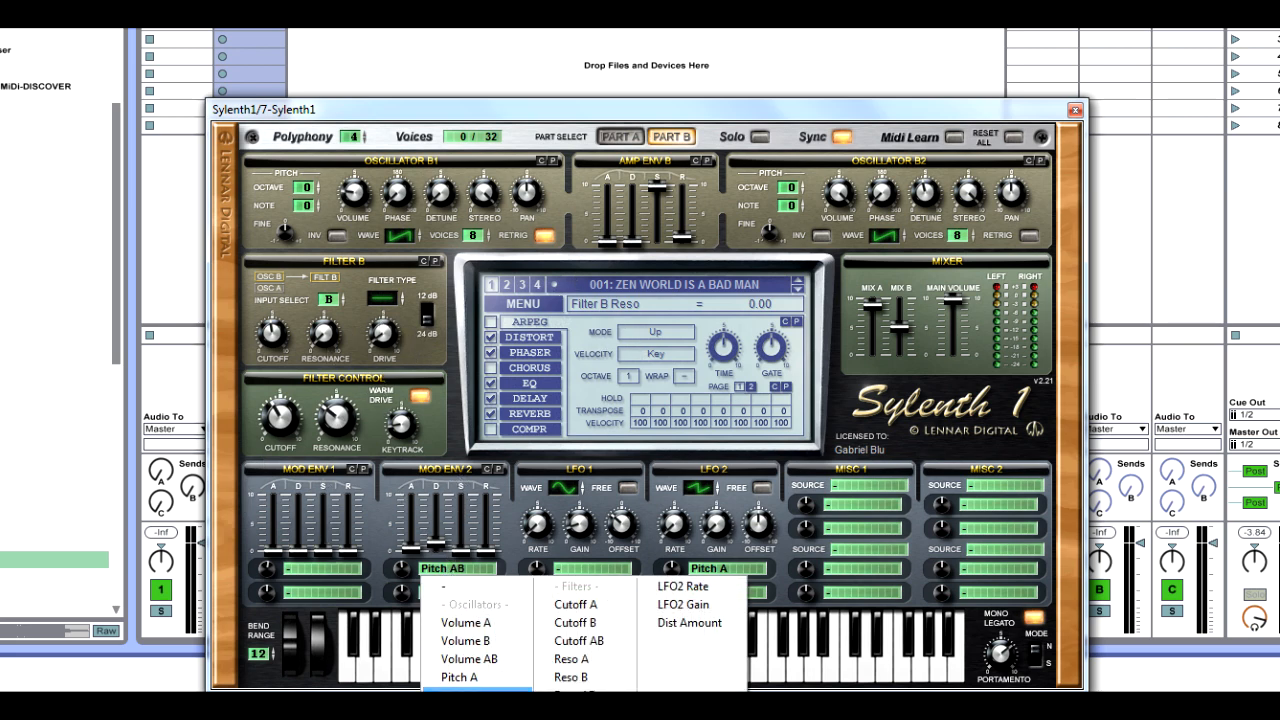
click(505, 678)
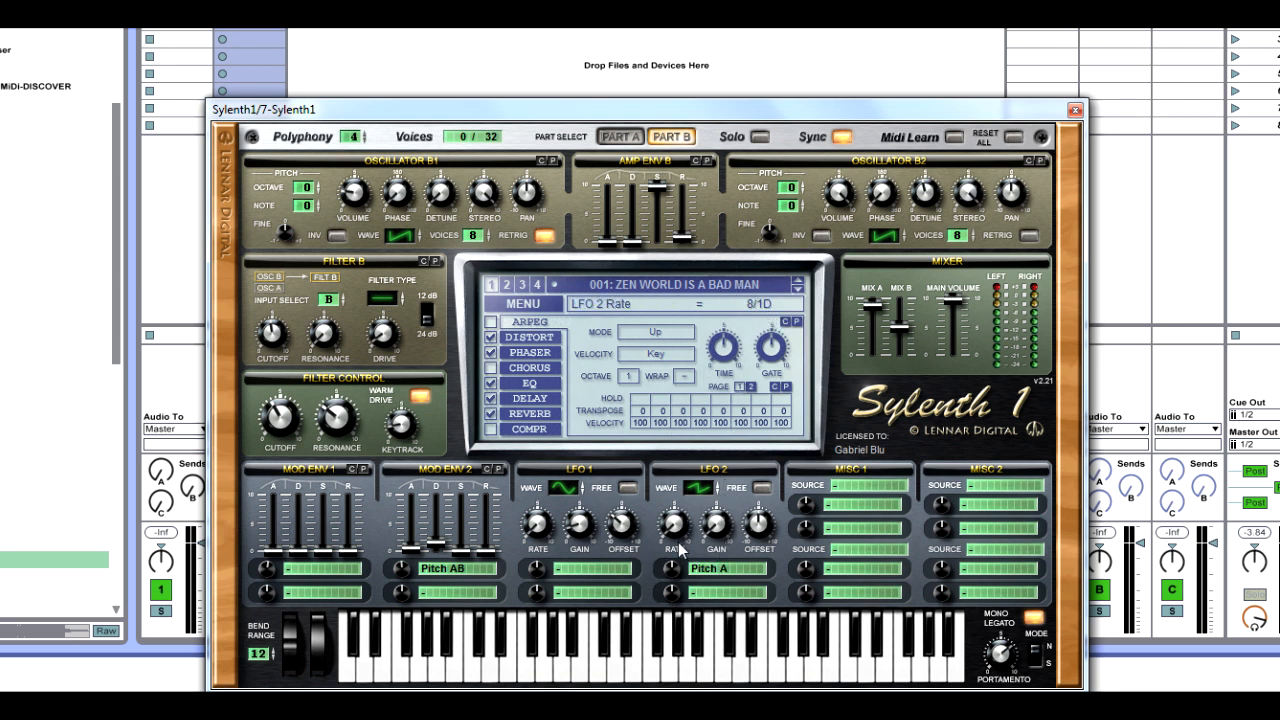
Set LFO 2 to rate 4/1D, amount 0.10 and destination Pitch A.
drag(683, 537, 691, 528)
click(689, 570)
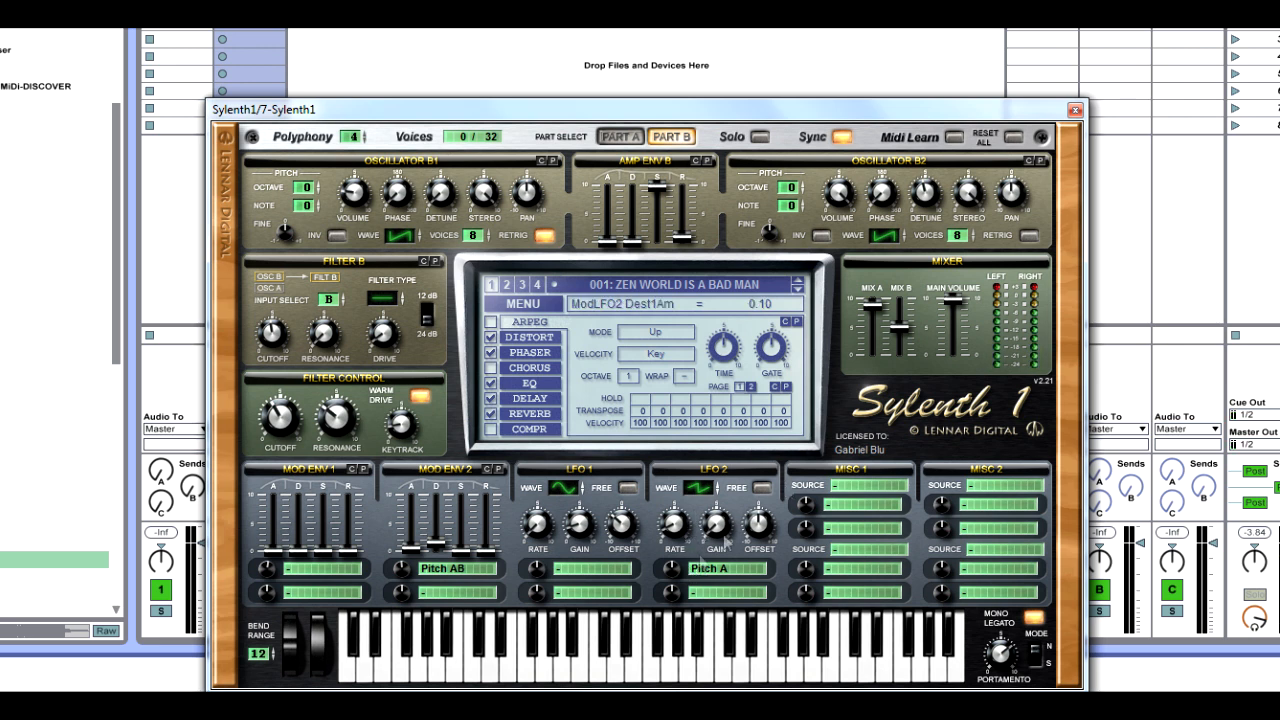
click(716, 527)
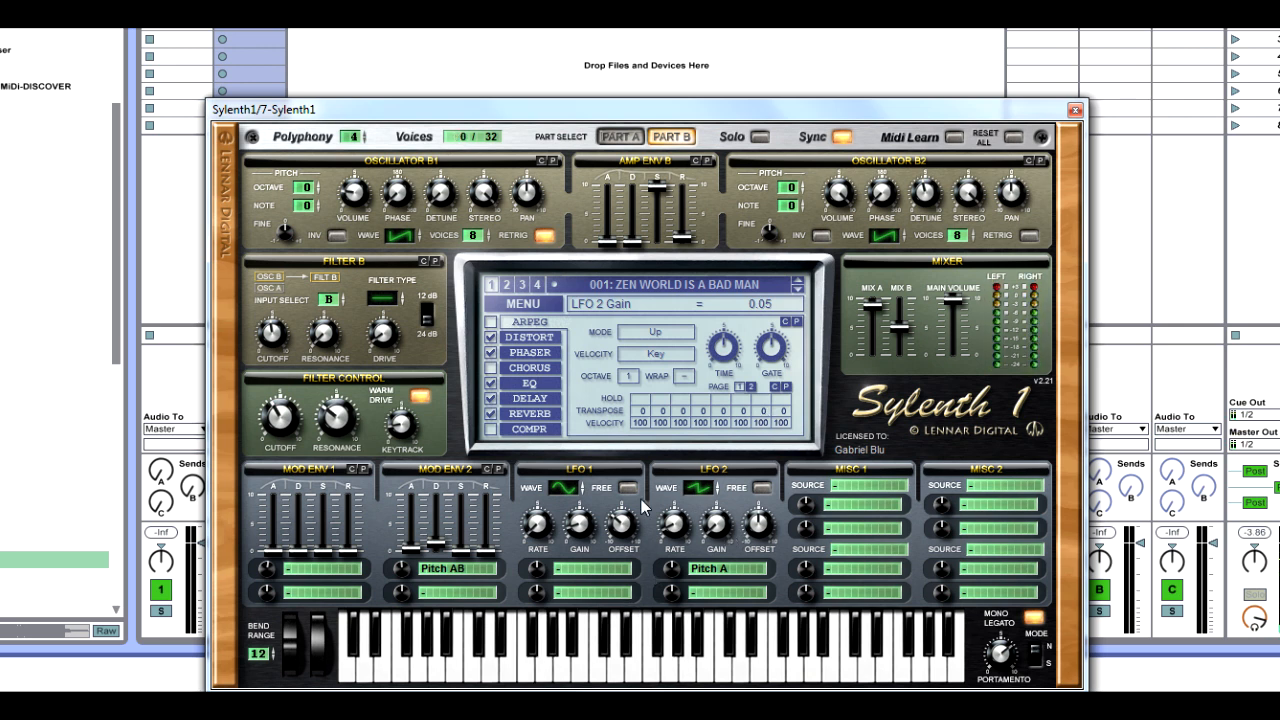
click(686, 575)
click(735, 678)
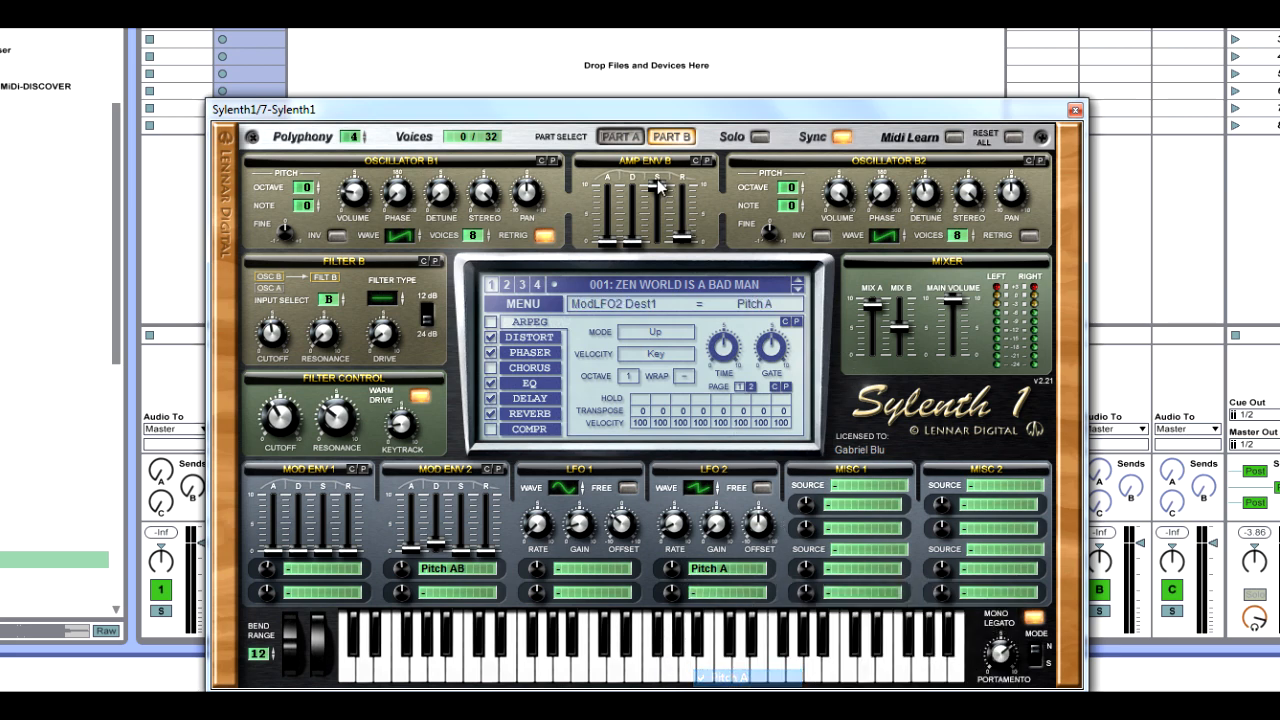
Switch back to Part A and review the mixer faders (Mix A full, Mix B 4.89).
click(628, 137)
drag(878, 310, 889, 262)
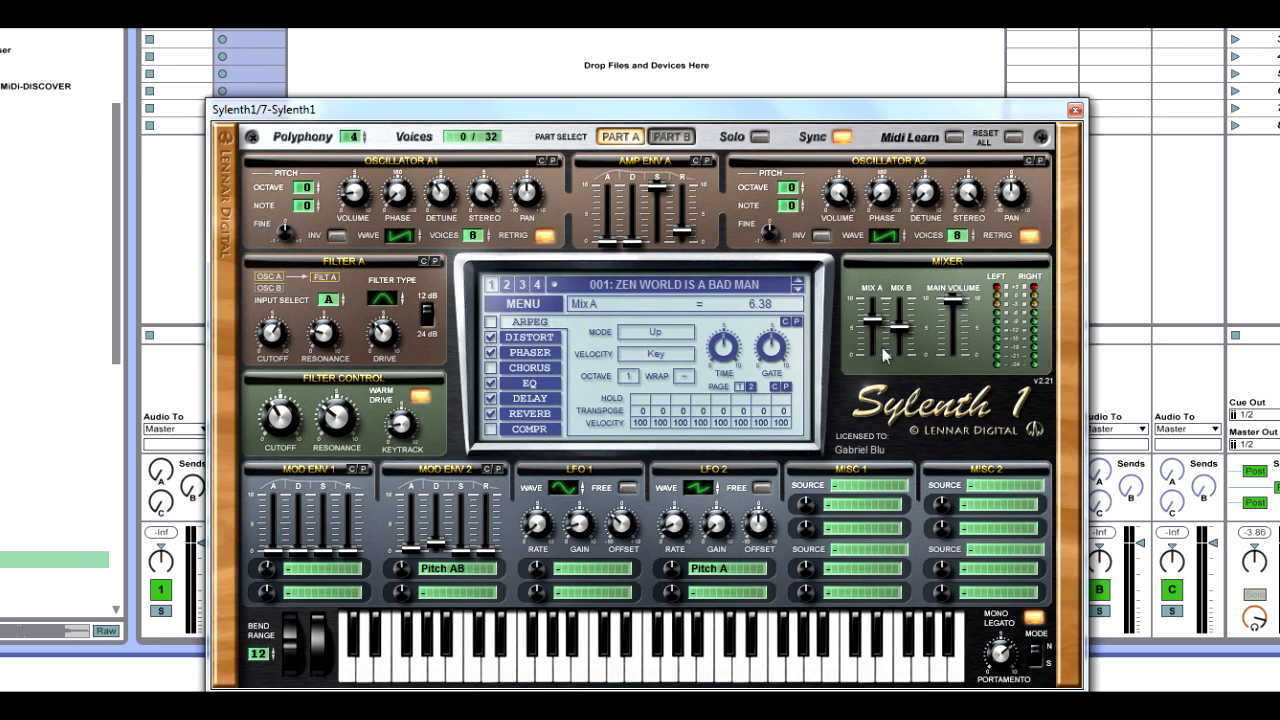
click(903, 332)
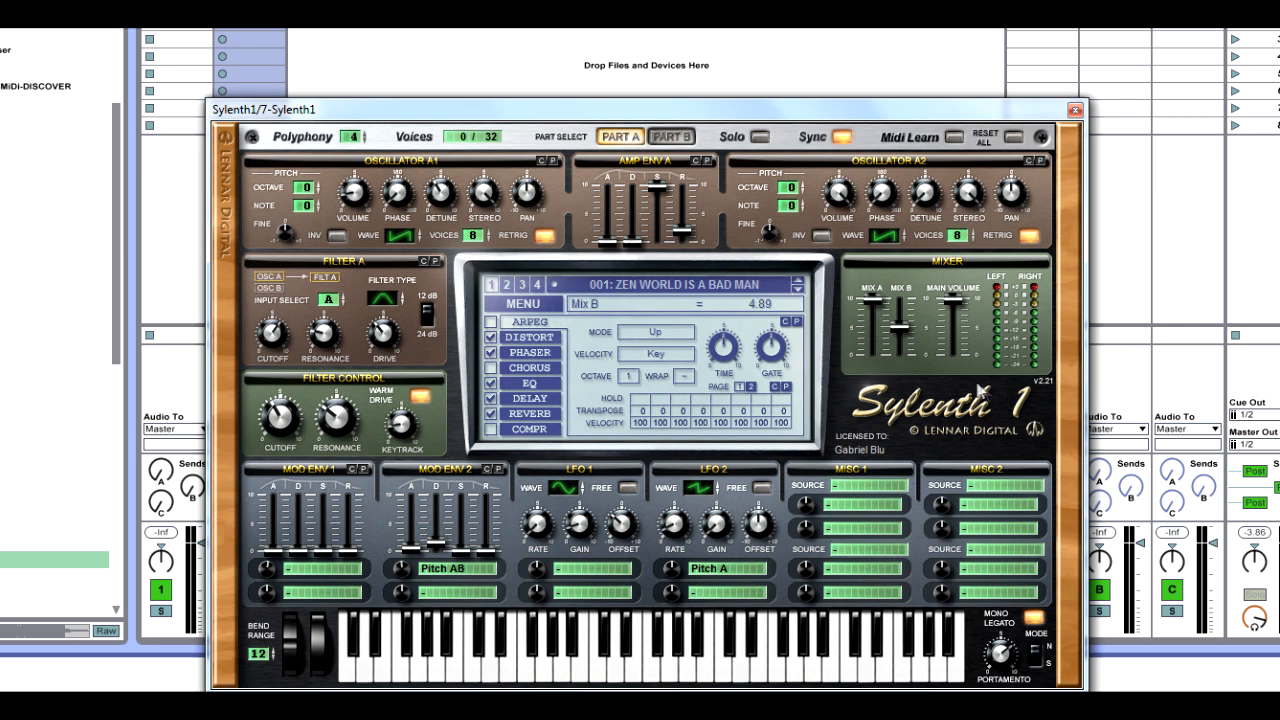
Enable FoldBack distortion with amount 0.90 and 78.10 % dry/wet.
click(545, 338)
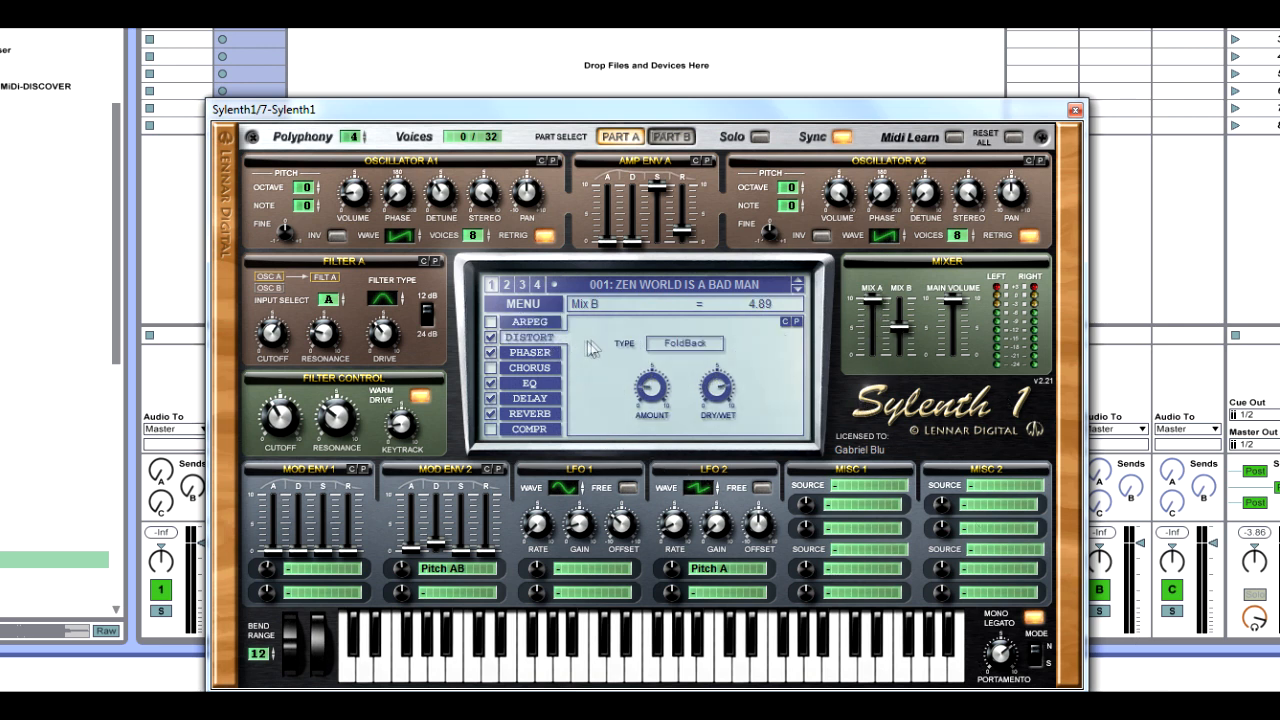
click(680, 344)
click(706, 387)
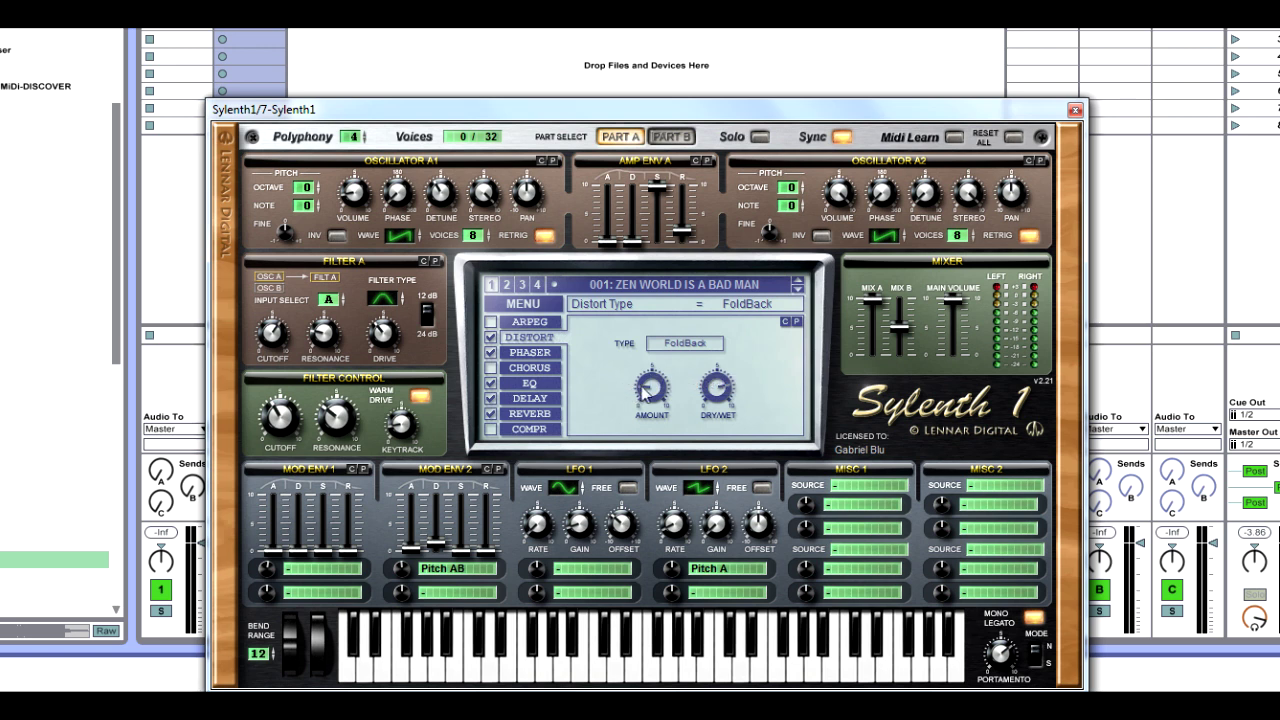
click(714, 396)
mouse_move(668, 392)
mouse_down()
mouse_move(662, 408)
mouse_move(652, 393)
mouse_up()
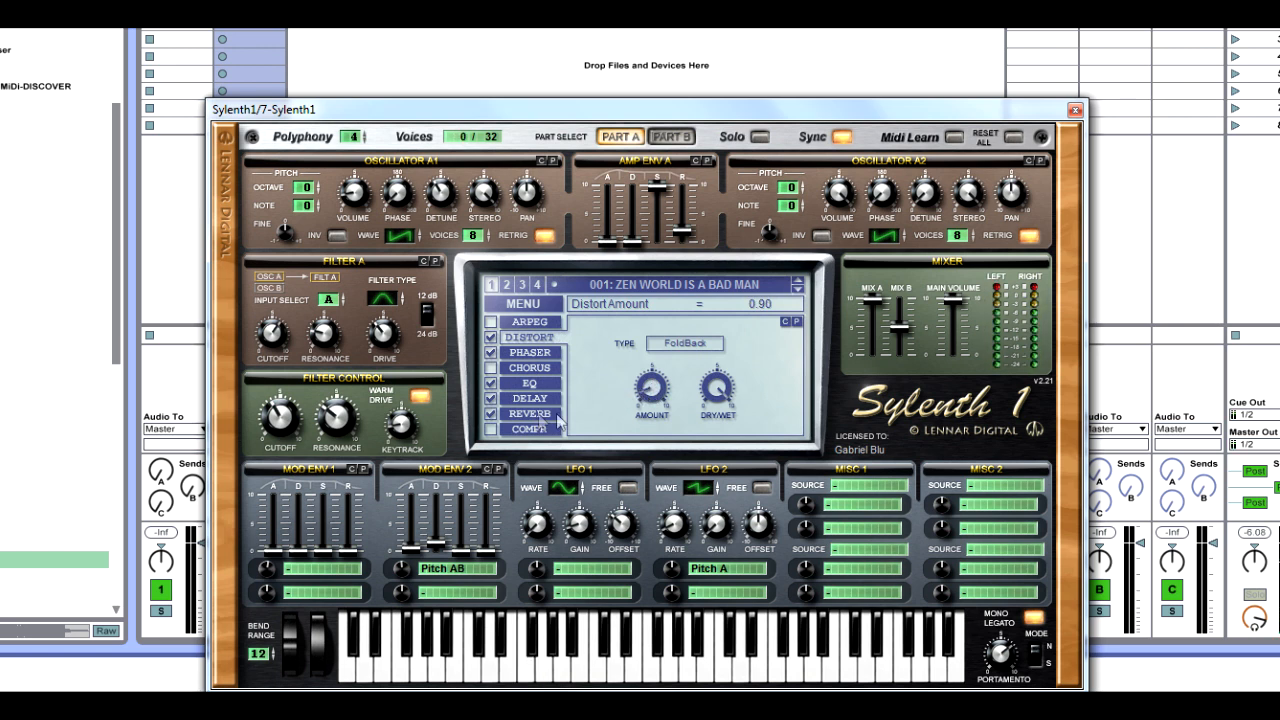
click(685, 343)
click(703, 392)
drag(501, 116, 623, 87)
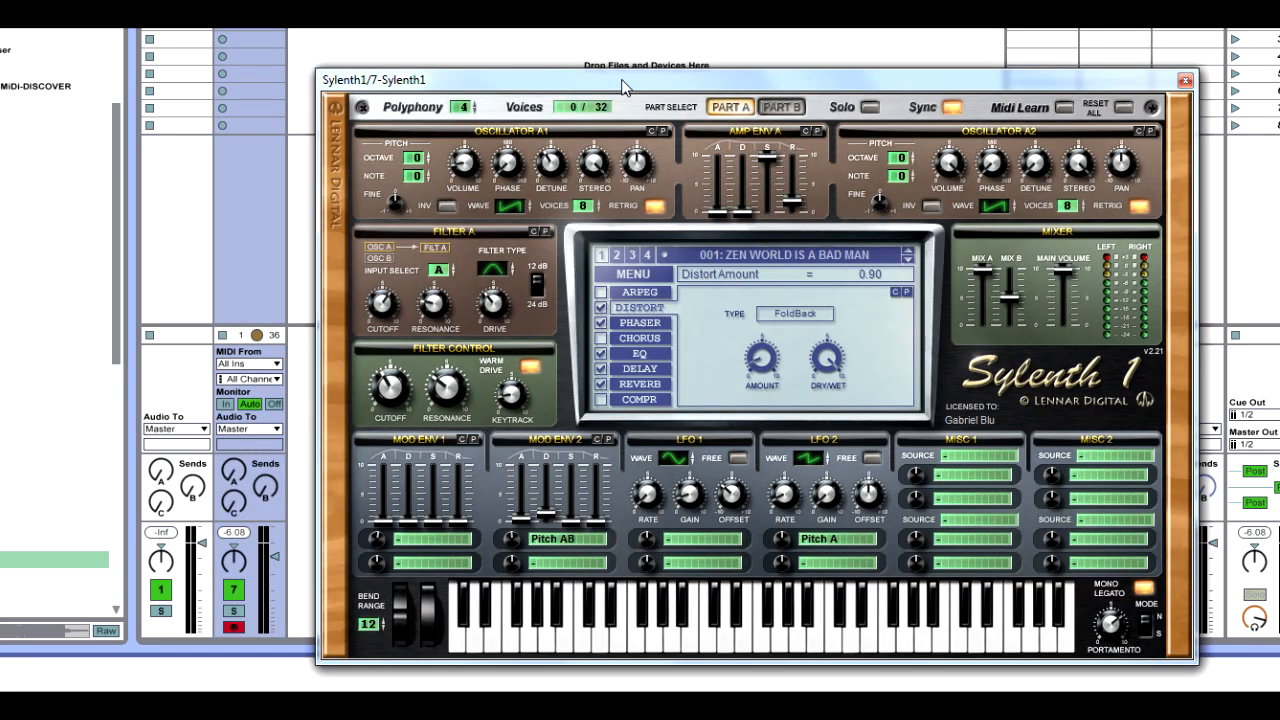
click(658, 323)
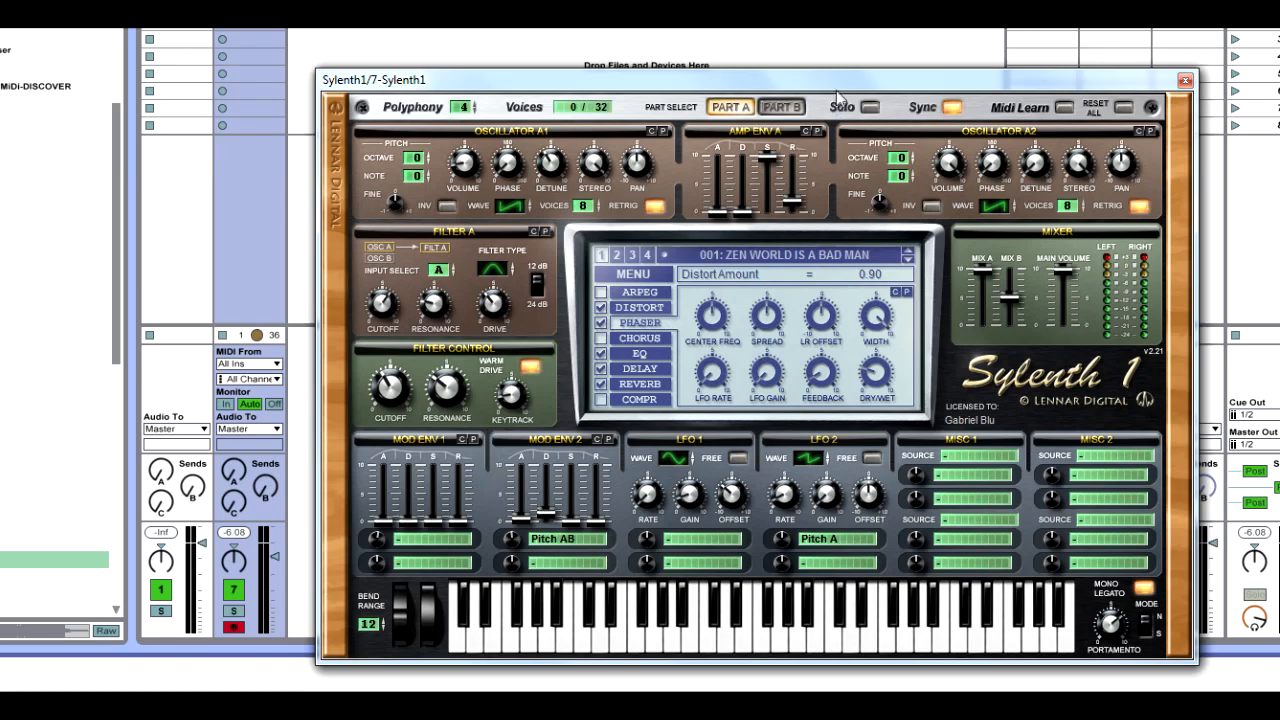
Review the phaser at 23.81 % dry/wet and 8/1D rate, glancing at the chorus before moving to EQ.
drag(838, 94, 742, 118)
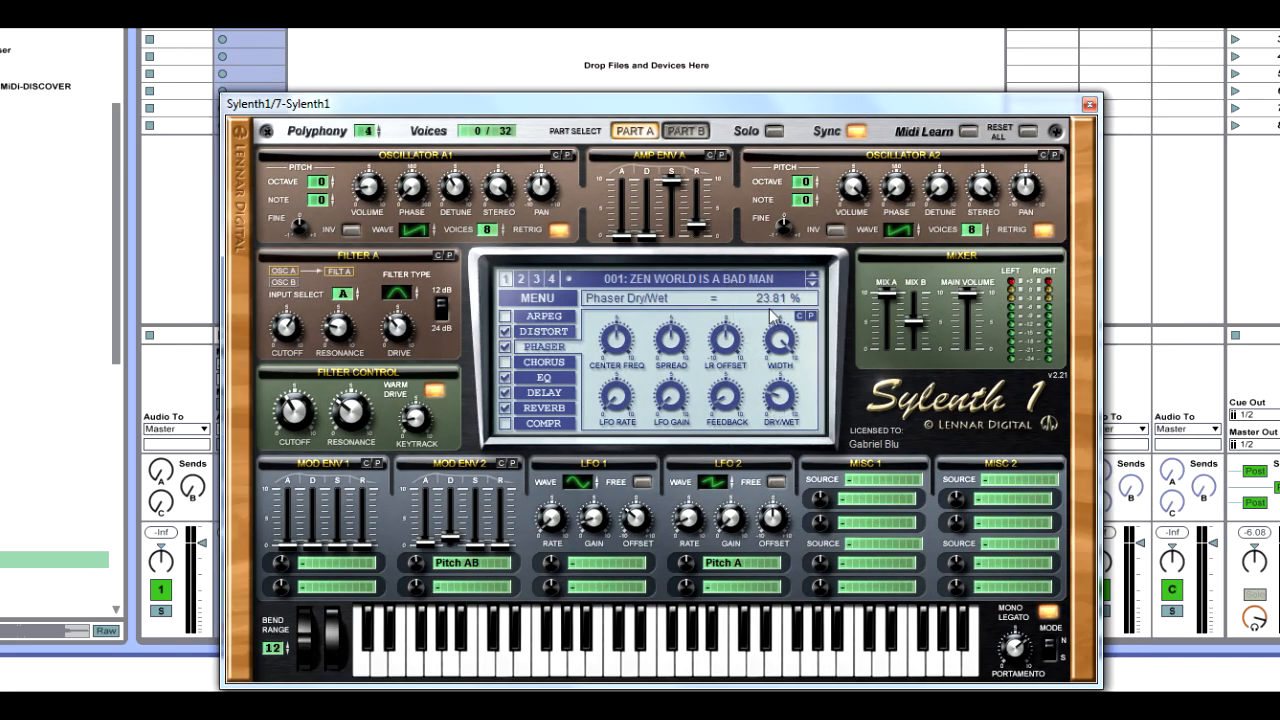
click(630, 345)
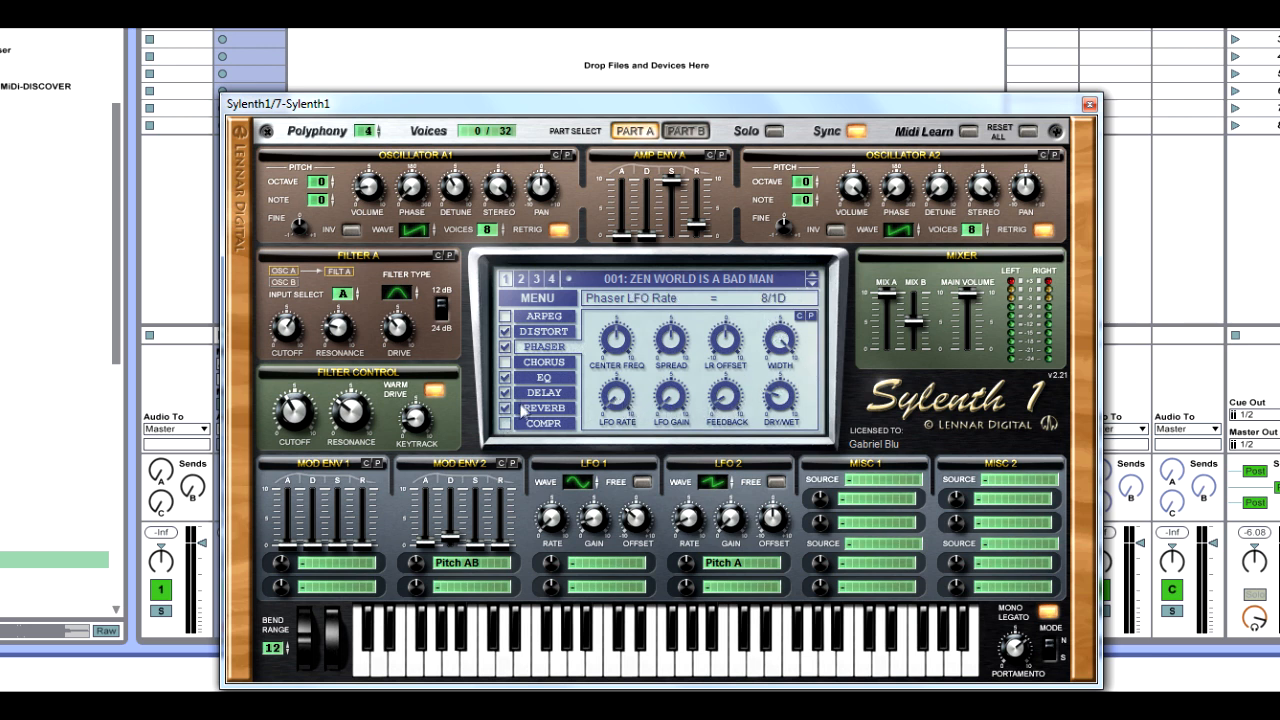
click(543, 380)
click(543, 378)
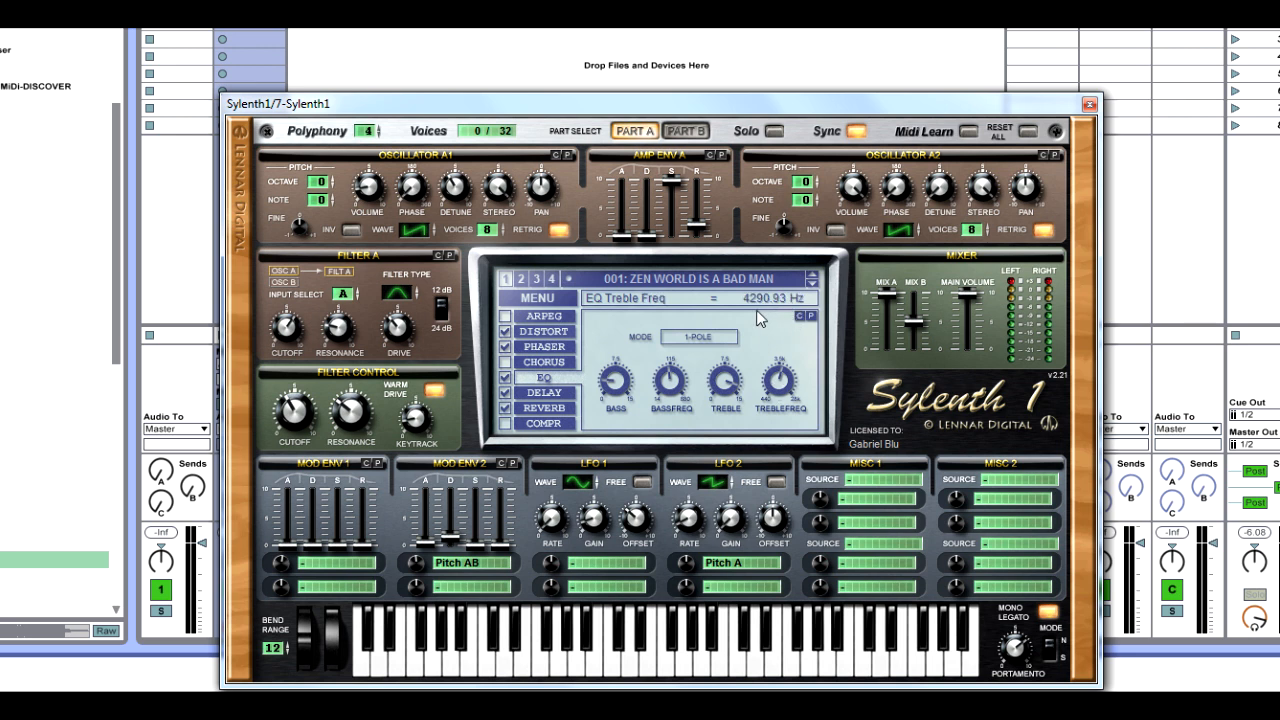
Leave the 1-pole EQ with treble at 4290.93 Hz and move on to the delay page.
click(540, 393)
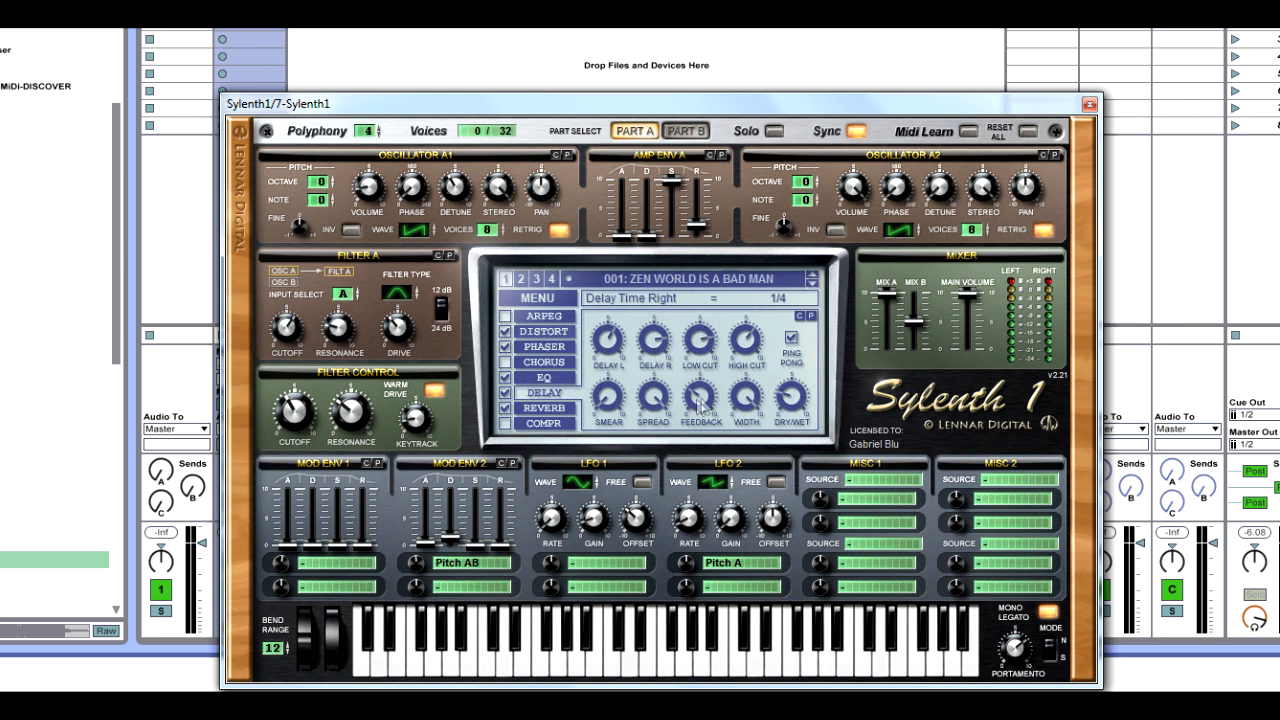
mouse_move(790, 398)
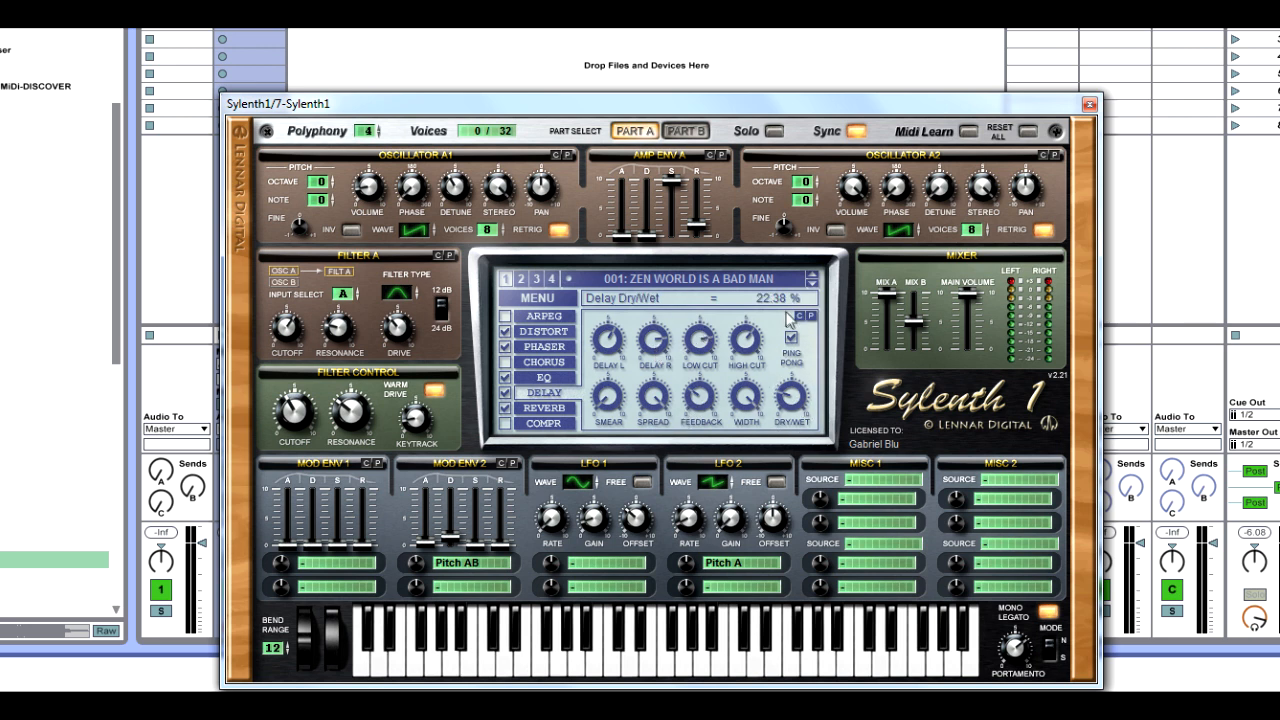
Set the reverb size to about 4.95 and shorten predelay to about 41 ms.
click(540, 408)
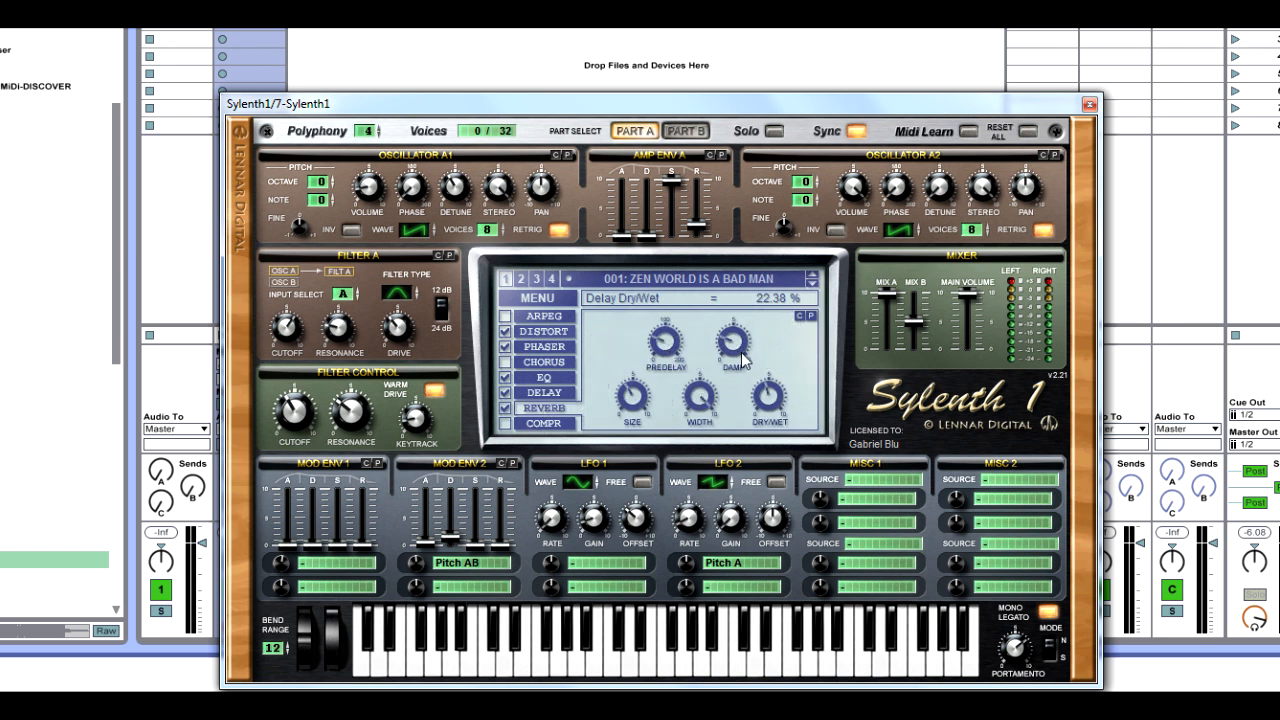
drag(636, 415, 632, 402)
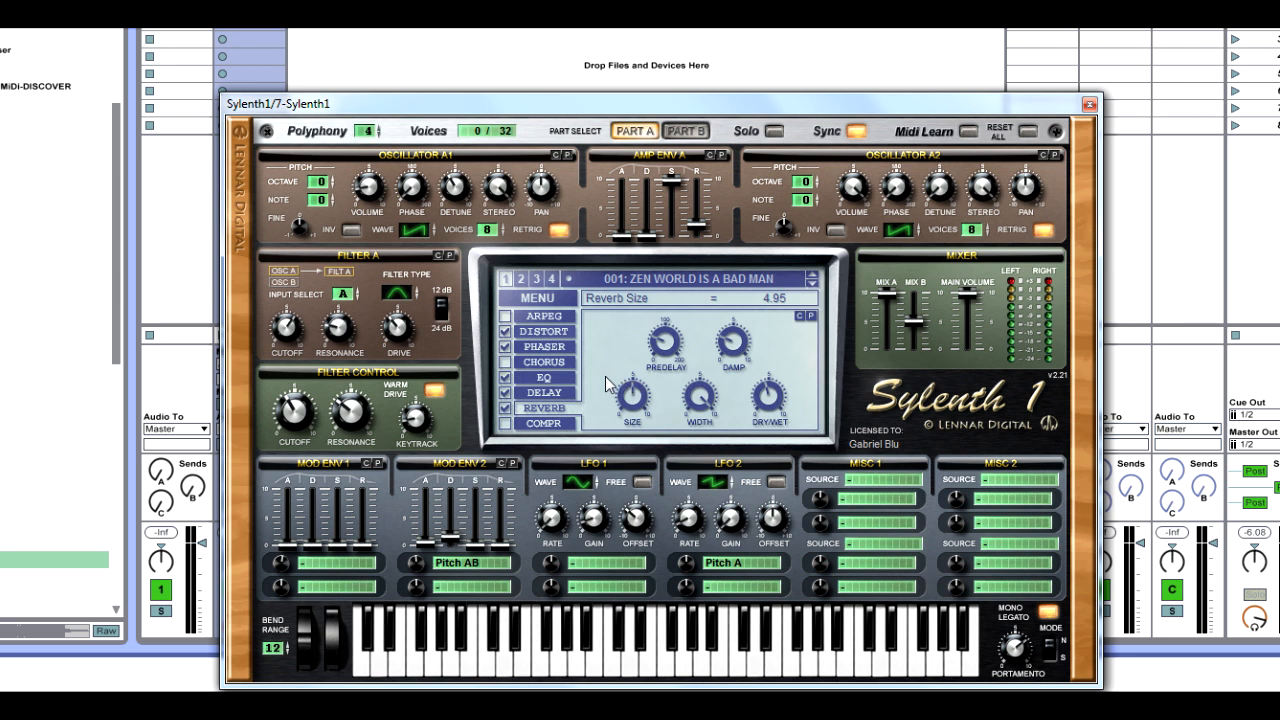
click(680, 355)
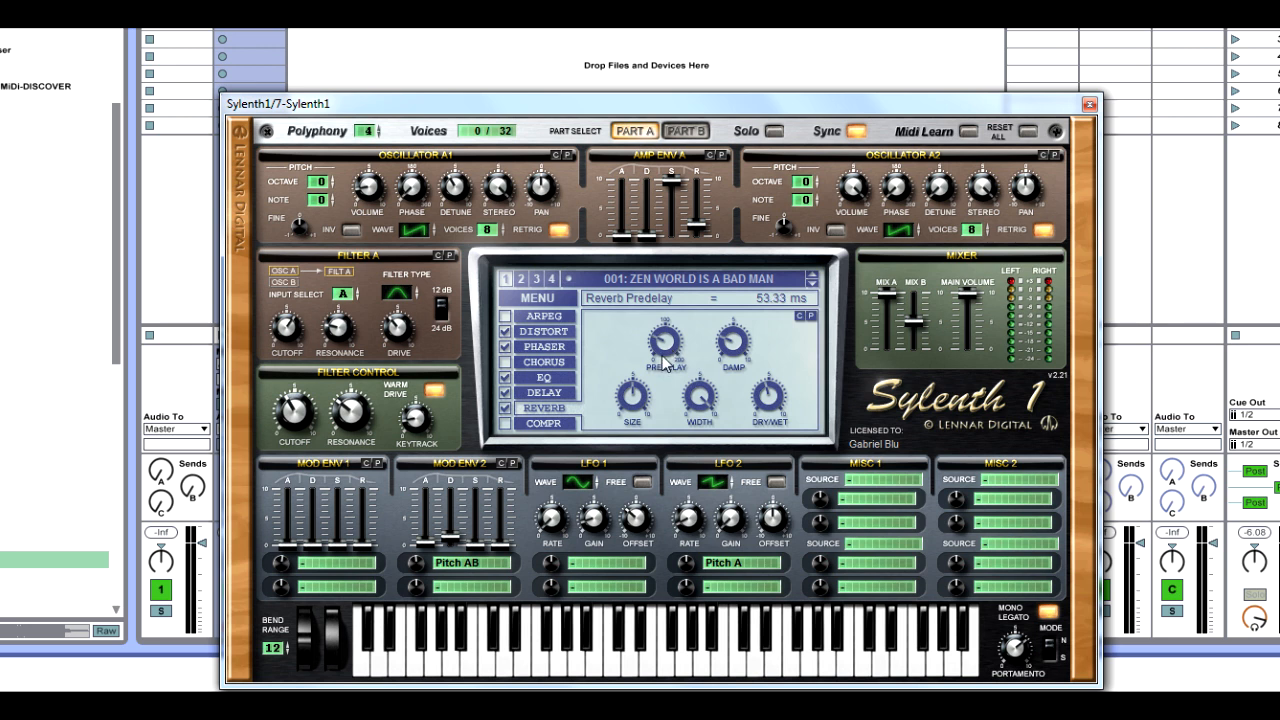
drag(663, 362, 650, 360)
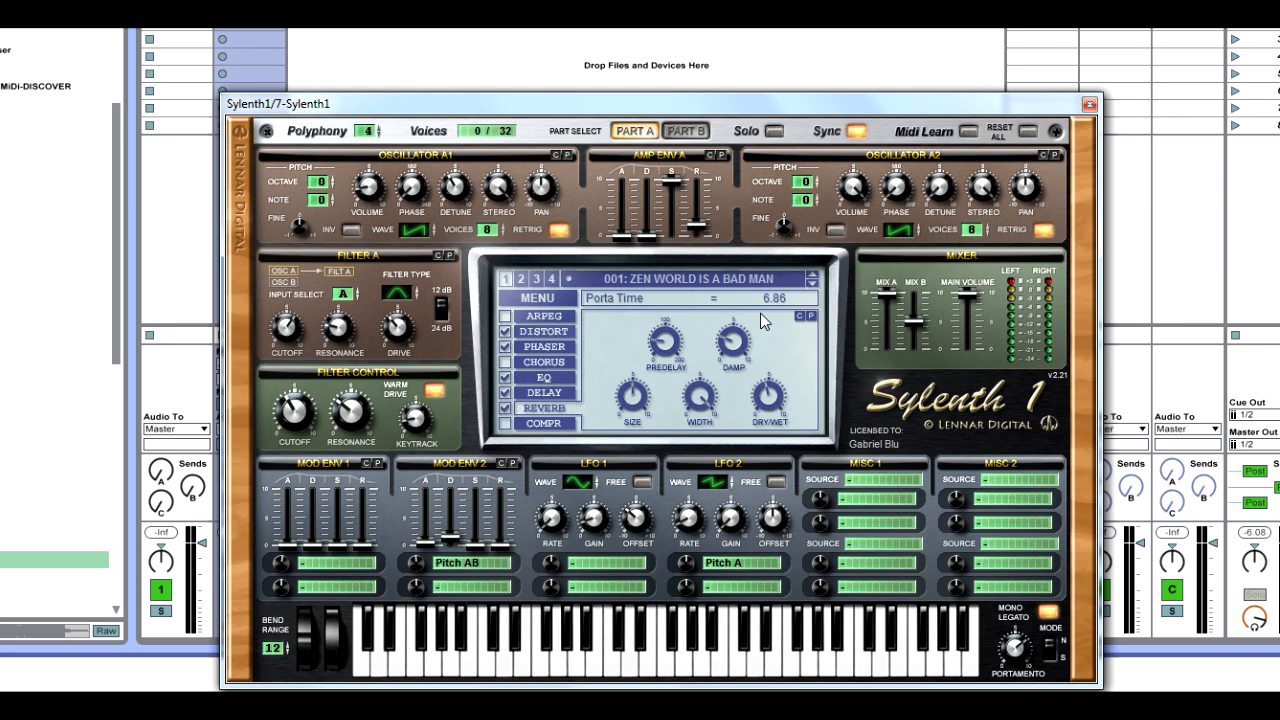
Move the Sylenth1 plugin window further right on screen.
drag(501, 101, 649, 99)
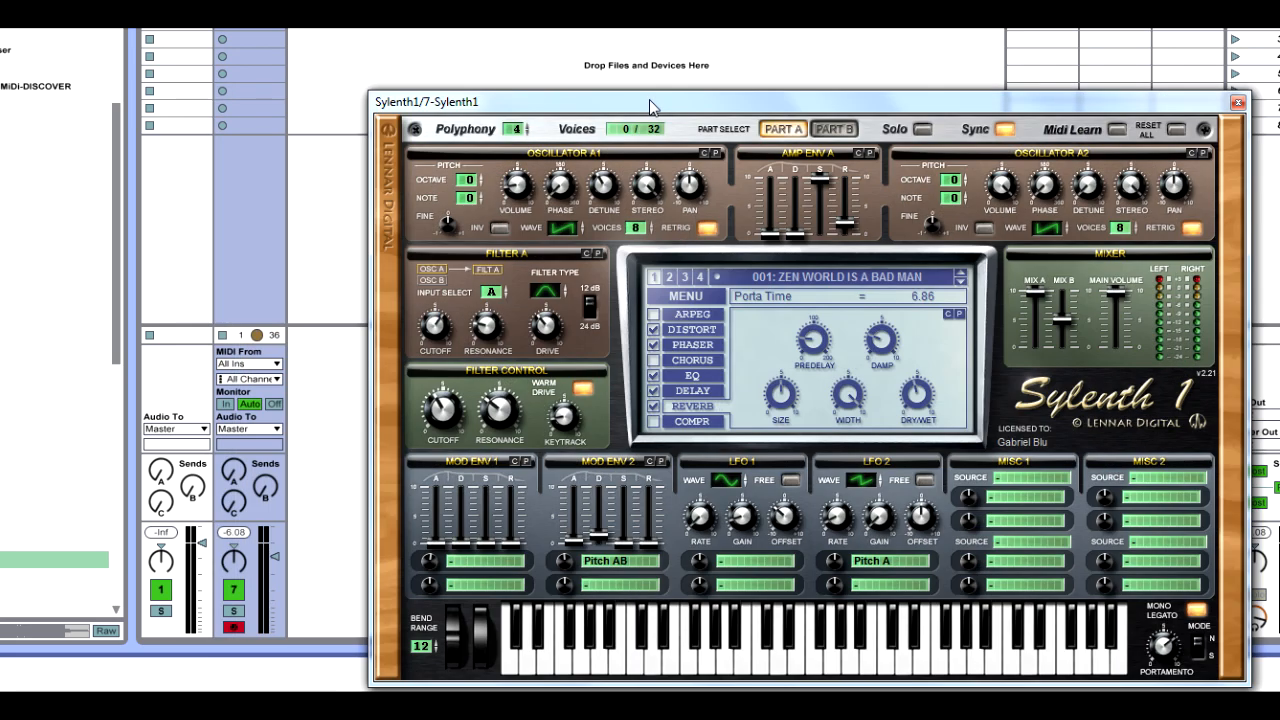
mouse_move(516, 129)
mouse_down()
mouse_move(530, 113)
mouse_move(535, 140)
mouse_up()
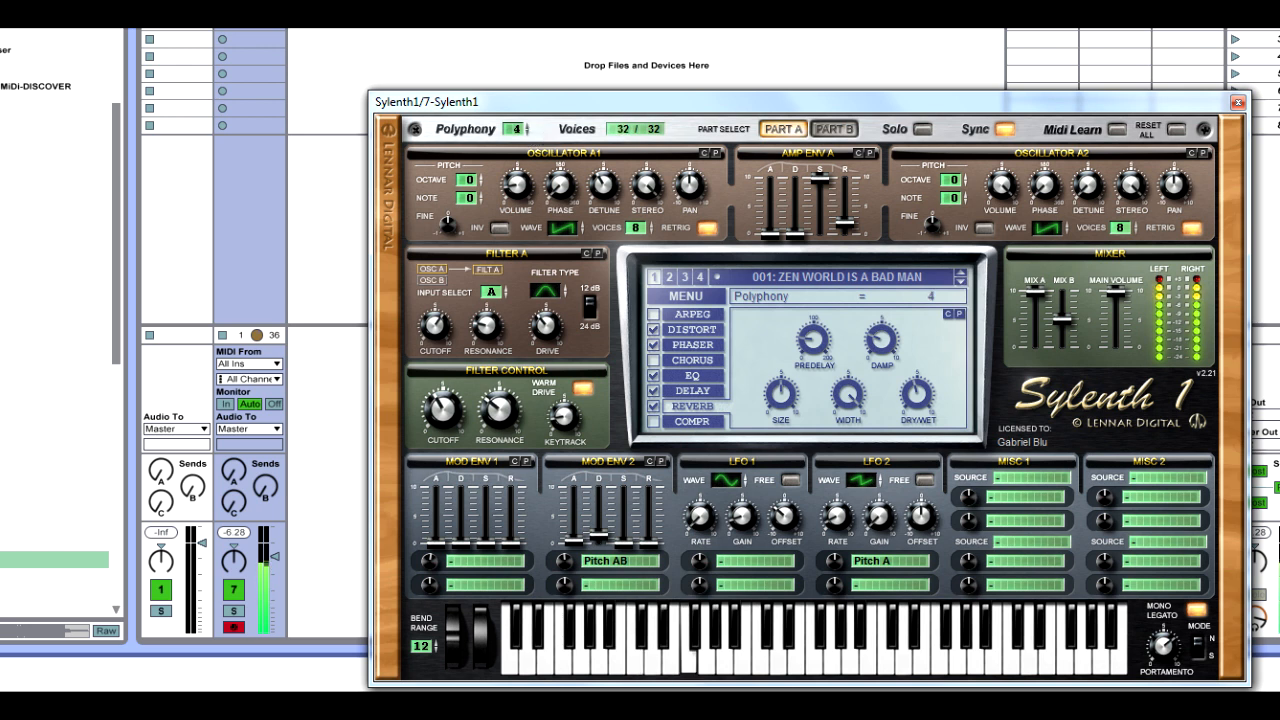